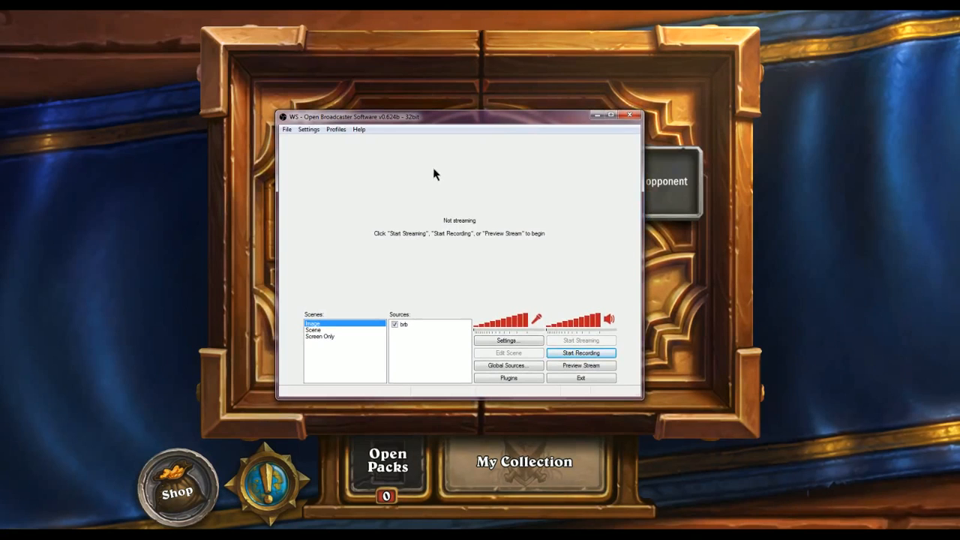
left_click_drag(459, 122, 572, 111)
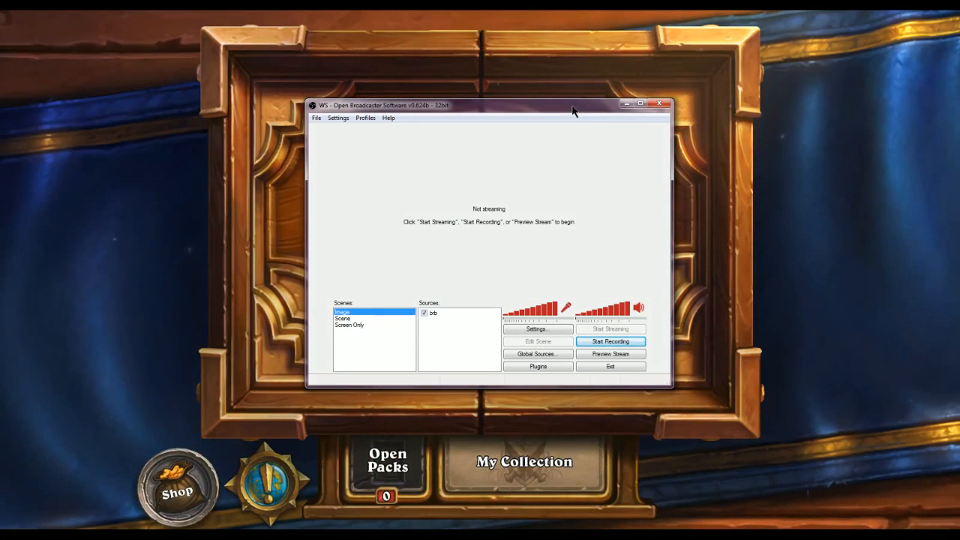
mouse_move(566, 112)
left_mouse_down()
mouse_move(562, 142)
mouse_move(581, 115)
mouse_move(573, 99)
left_mouse_up()
left_click_drag(514, 96, 495, 112)
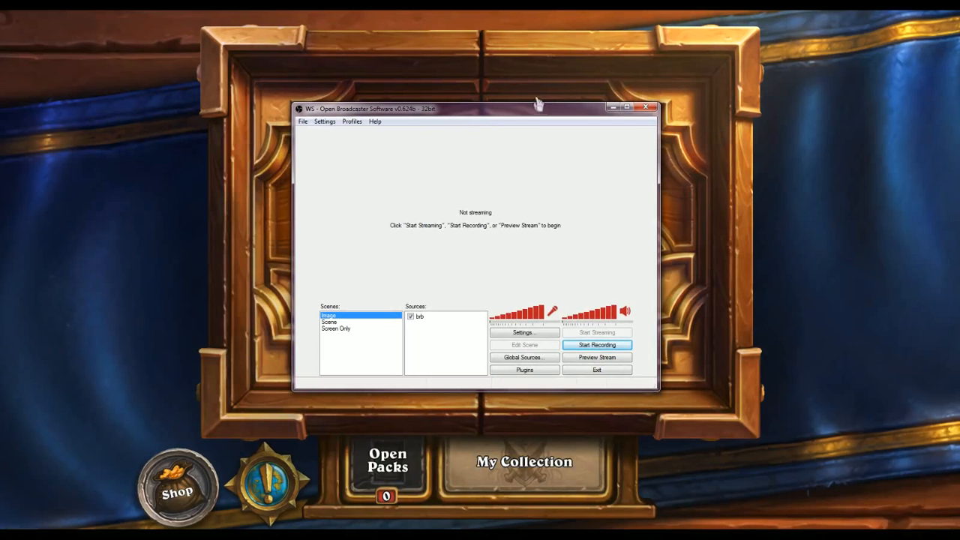
left_click_drag(531, 112, 528, 78)
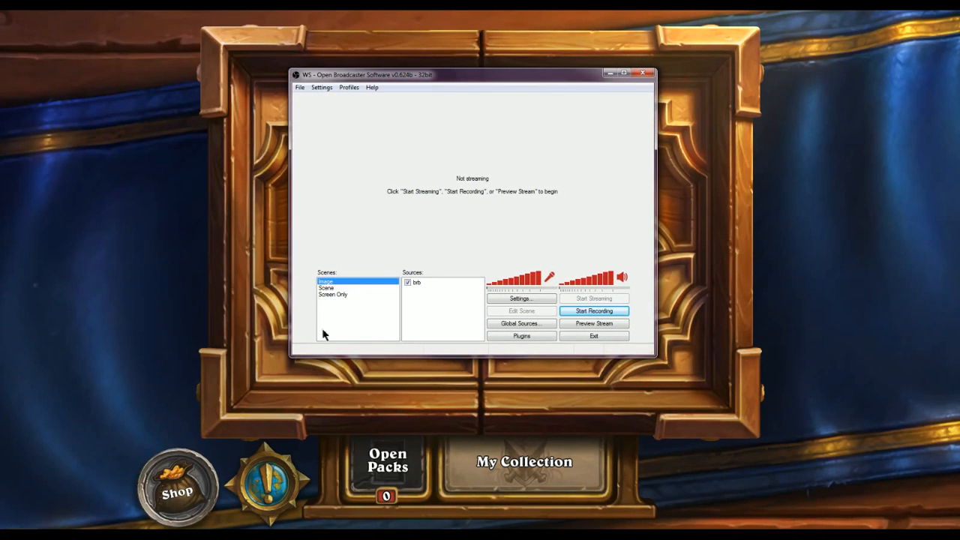
left_click(300, 88)
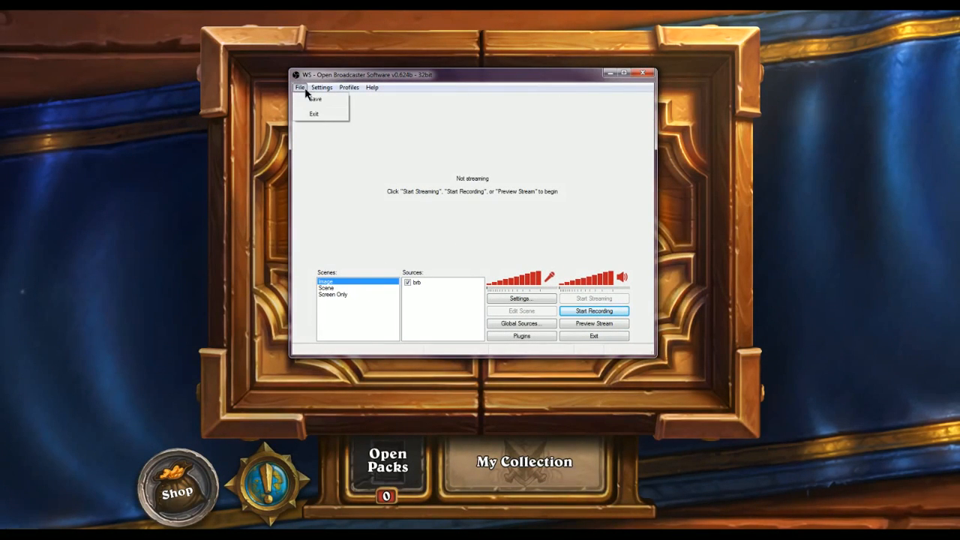
mouse_move(357, 90)
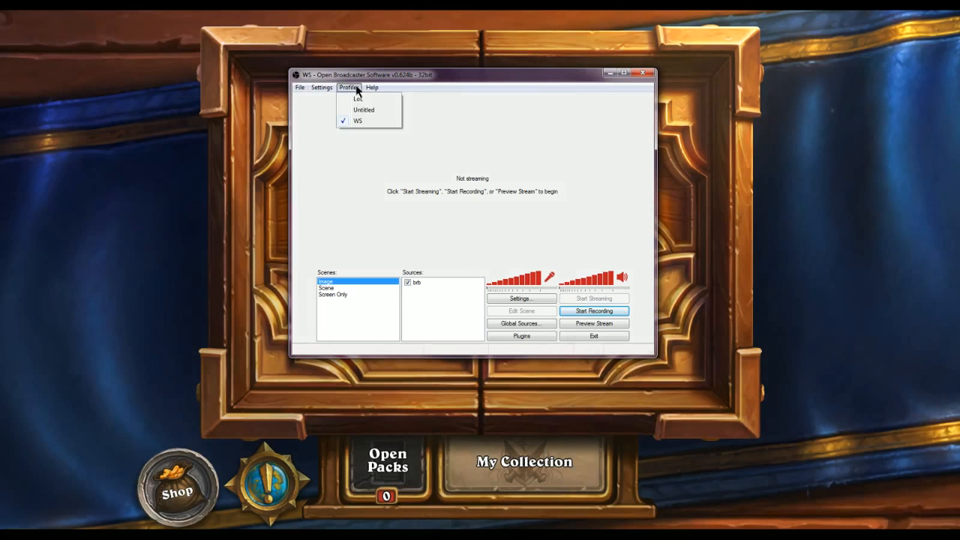
left_click(300, 90)
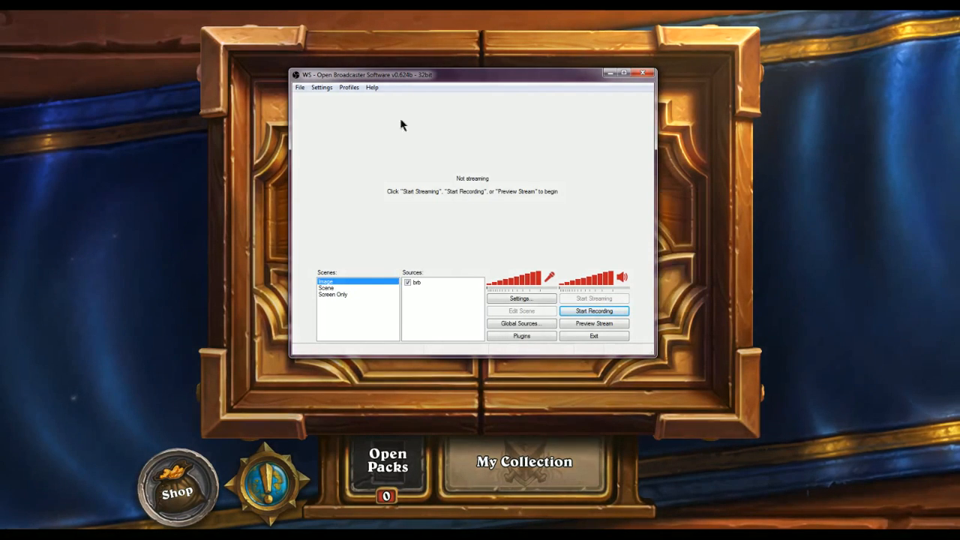
- Add a Game Capture source named LoL to the scene called Scene
left_click(335, 288)
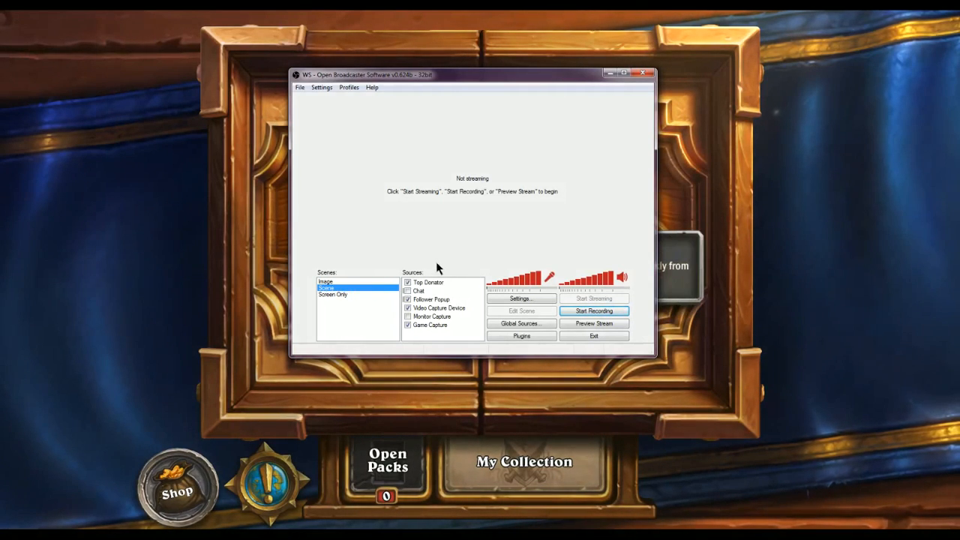
mouse_move(483, 85)
left_mouse_down()
mouse_move(472, 38)
mouse_move(480, 144)
mouse_move(484, 87)
left_mouse_up()
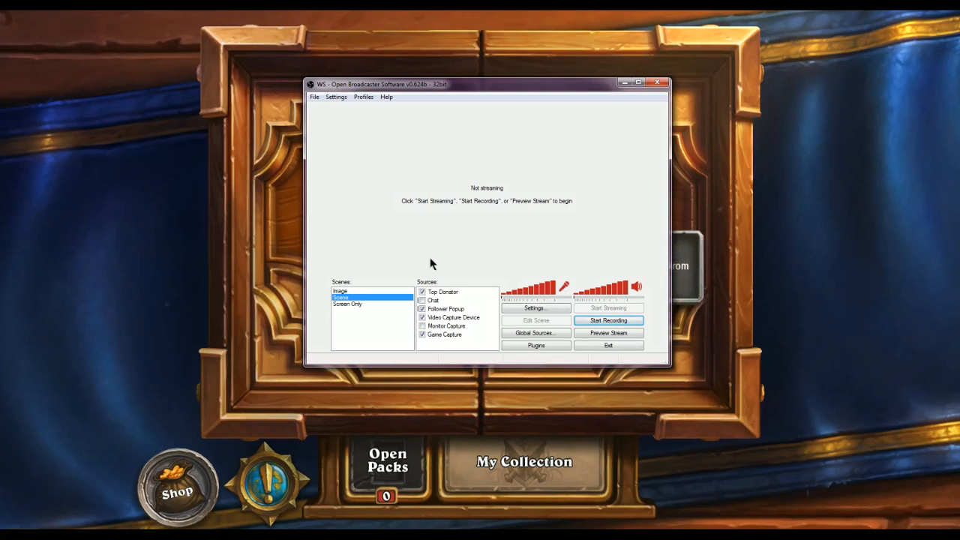
right_click(438, 345)
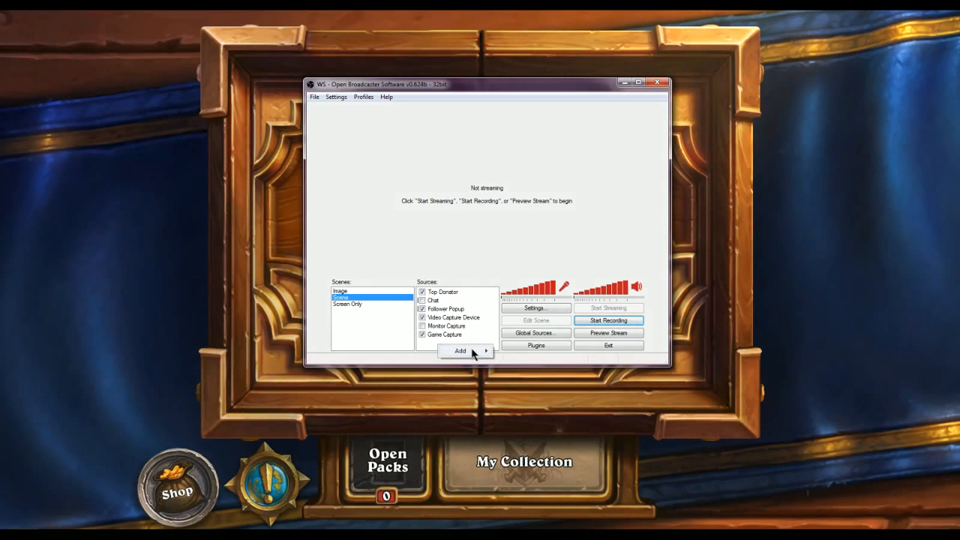
mouse_move(470, 351)
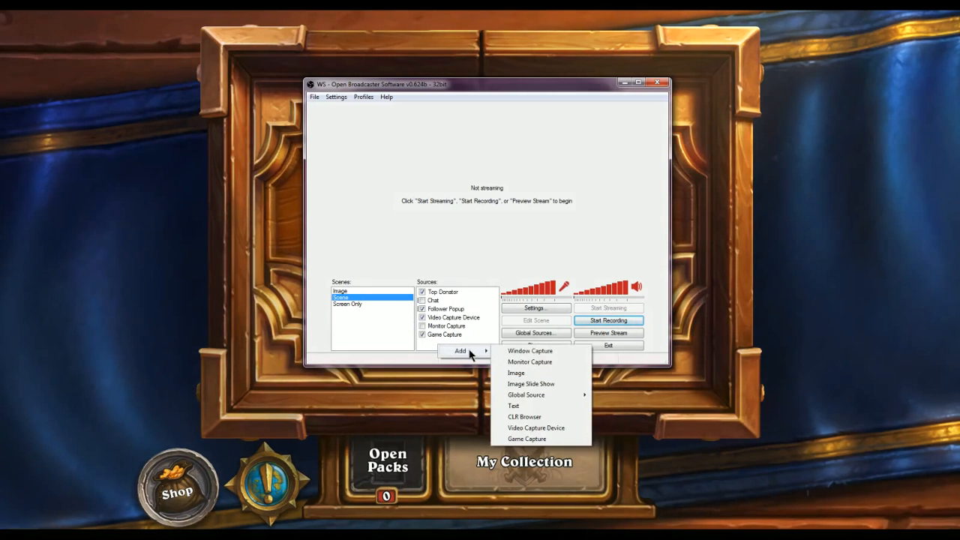
left_click(530, 439)
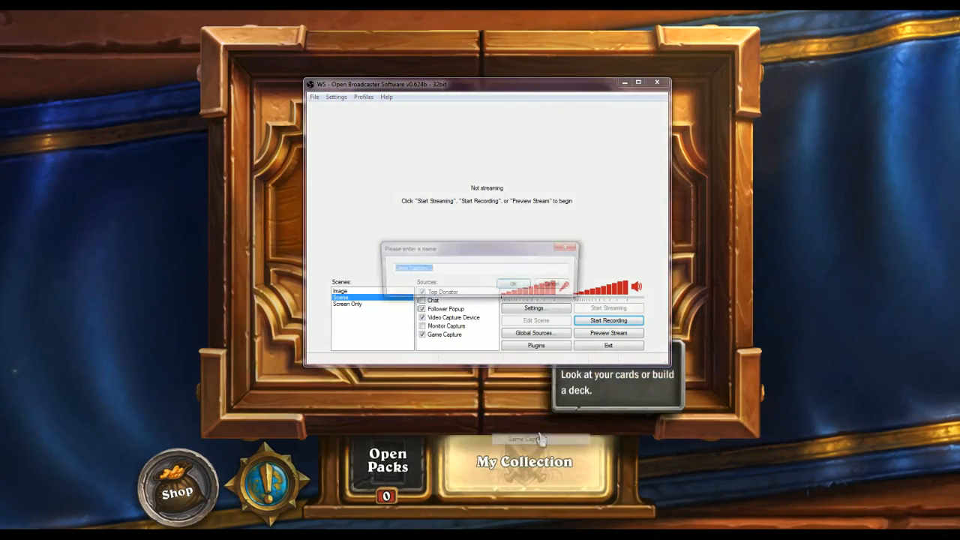
left_click_drag(442, 255, 419, 166)
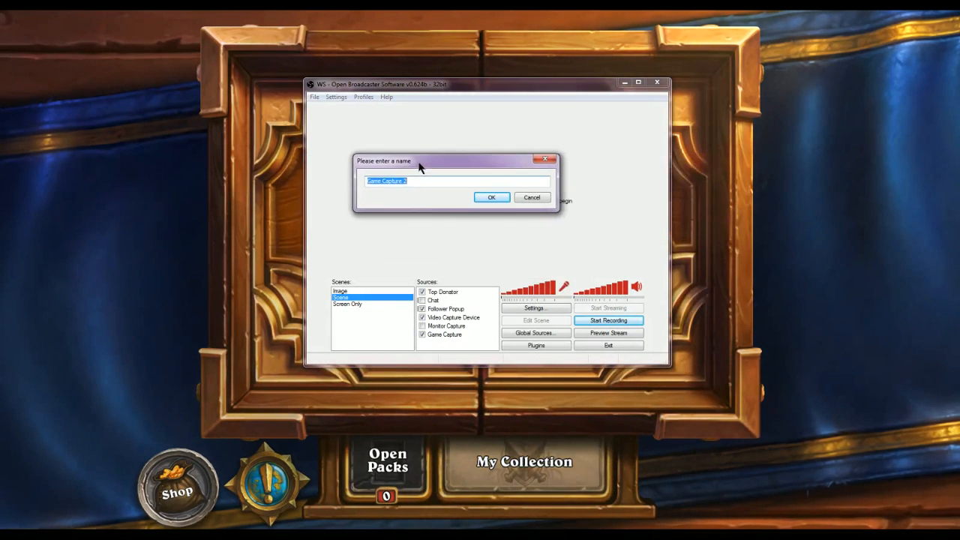
type("LoL")
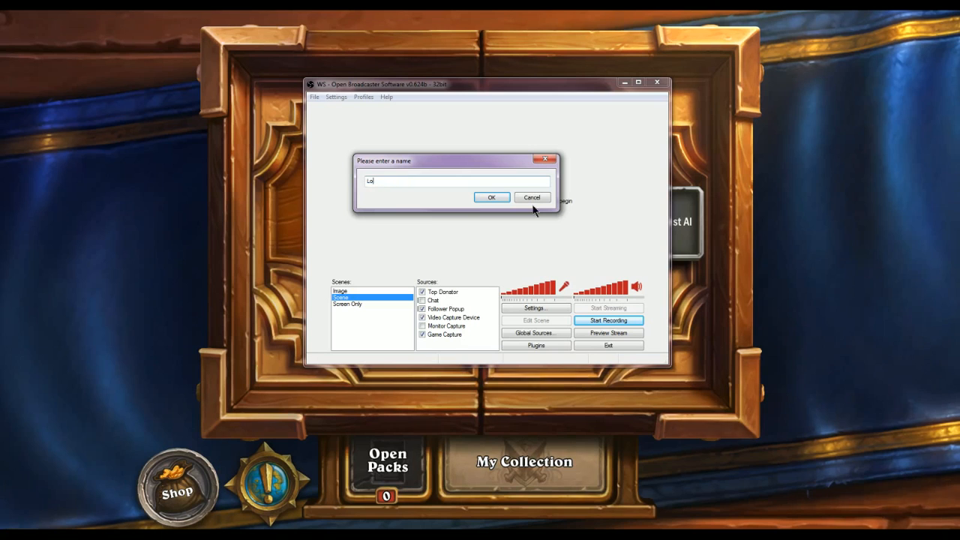
left_click(484, 197)
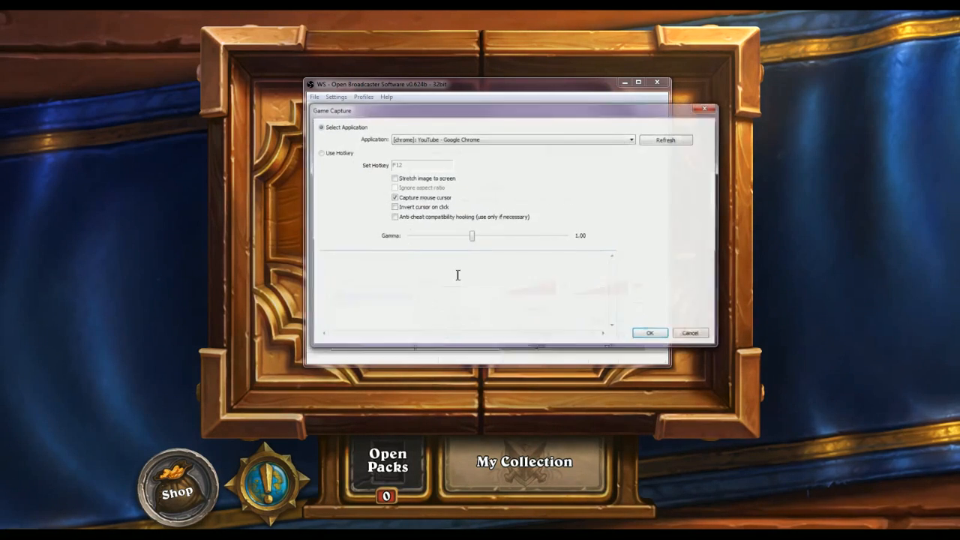
- Examine the list of running applications that the LoL game capture source can use
left_click(473, 139)
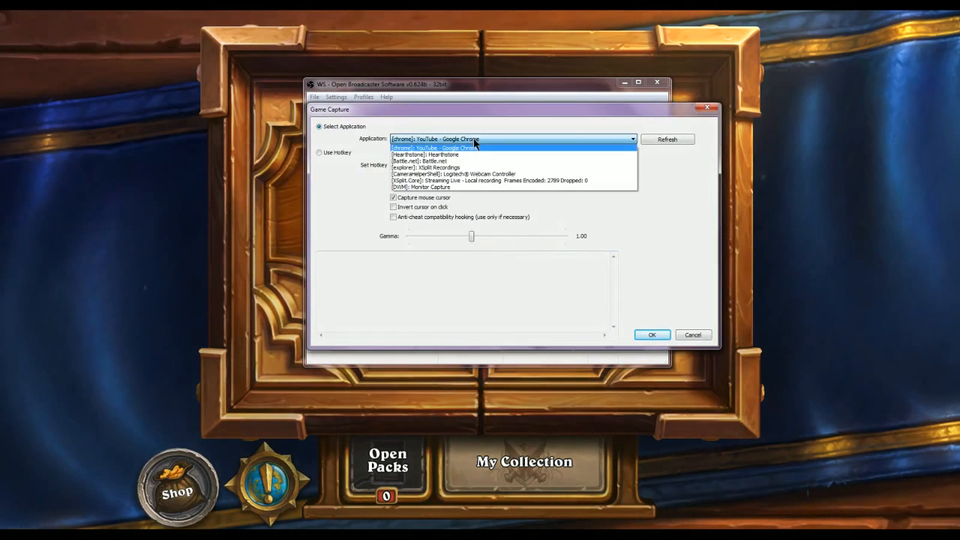
left_click(469, 141)
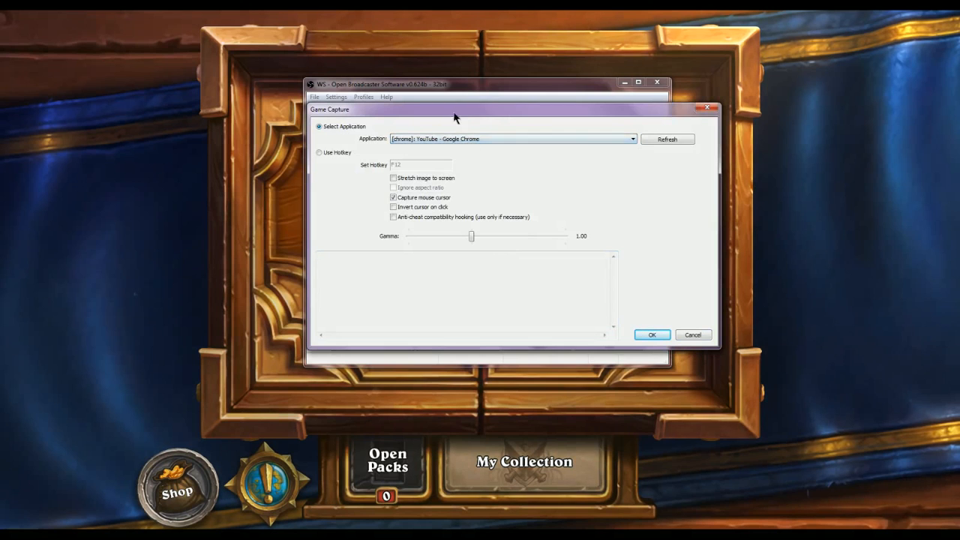
mouse_move(455, 114)
left_mouse_down()
mouse_move(420, 122)
mouse_move(450, 128)
mouse_move(424, 113)
mouse_move(439, 120)
left_mouse_up()
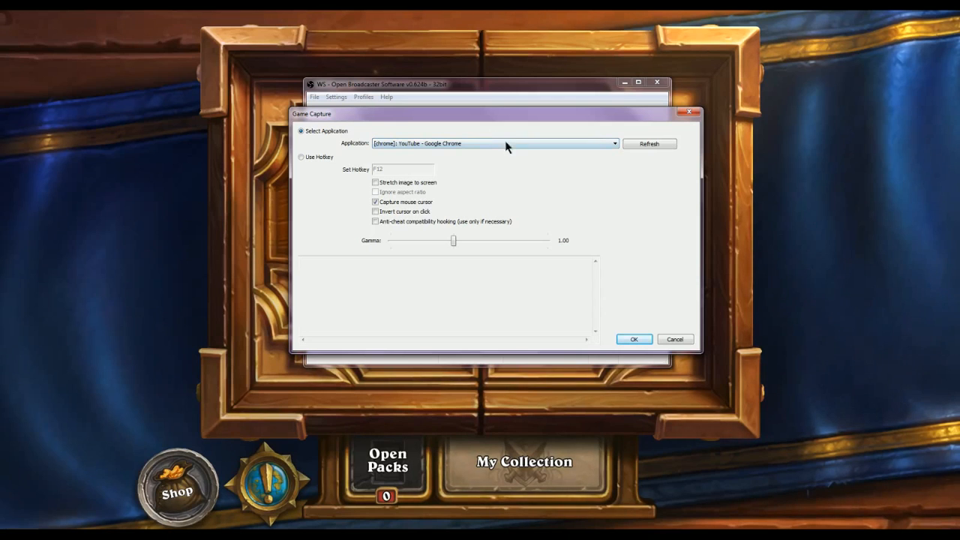
left_click(457, 145)
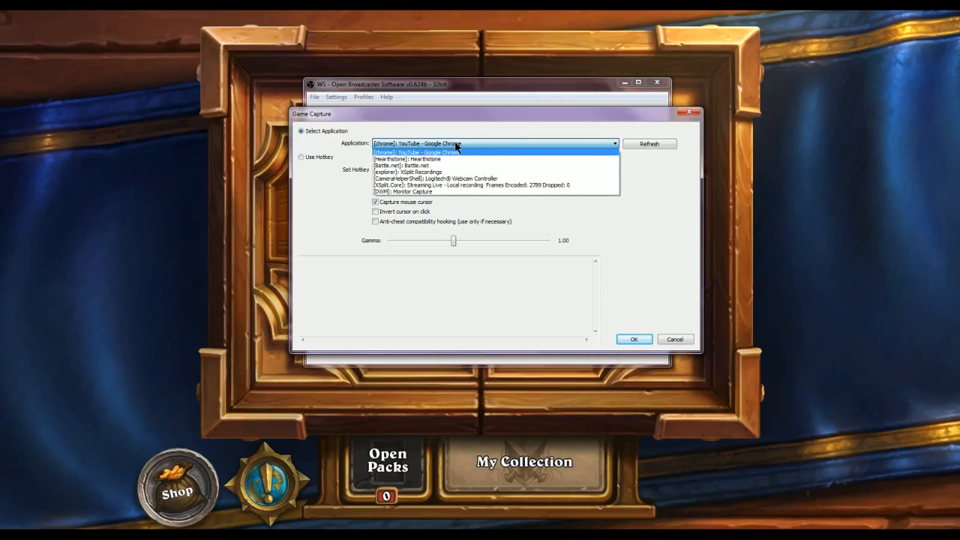
left_click(457, 145)
left_click(457, 144)
left_click(456, 145)
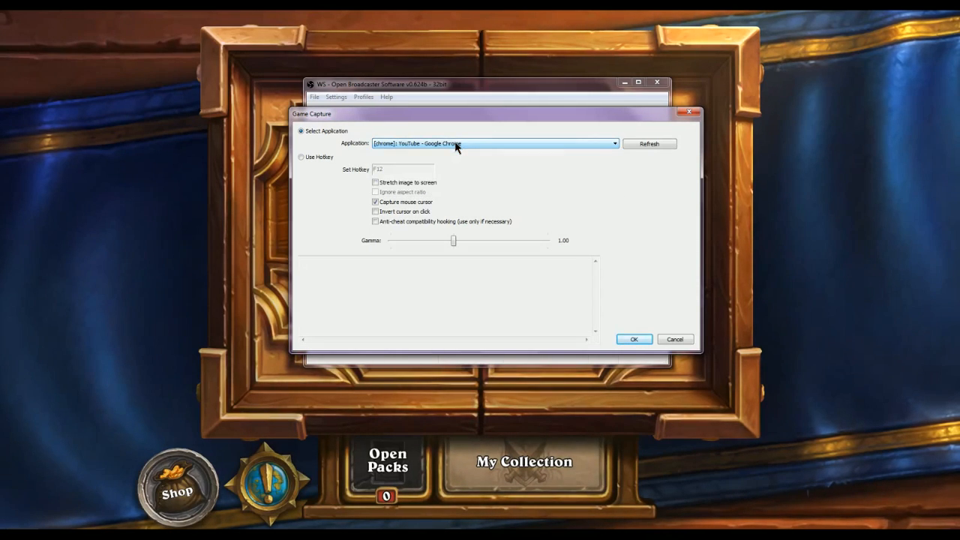
left_click(457, 145)
left_click(457, 145)
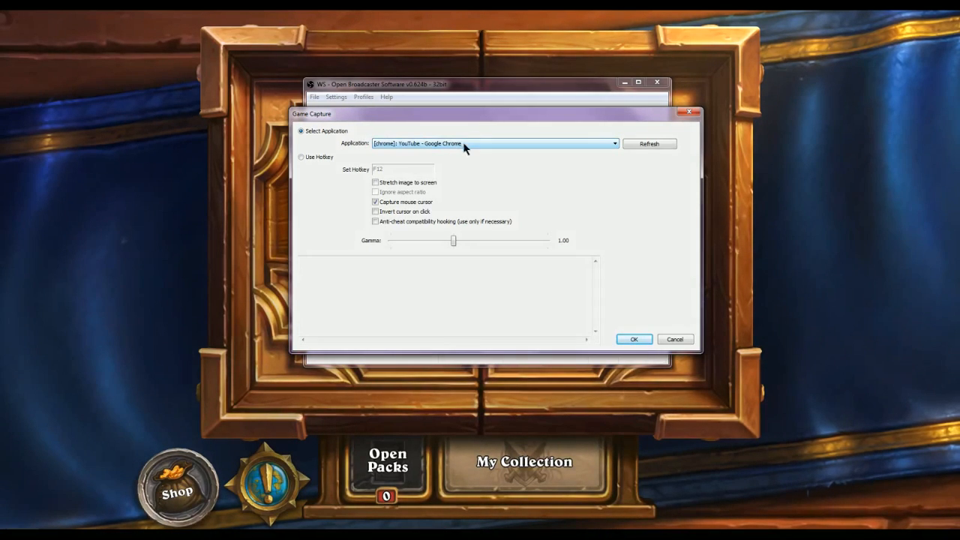
- Set the LoL source to capture the Hearthstone application and confirm its capture settings
left_click(444, 145)
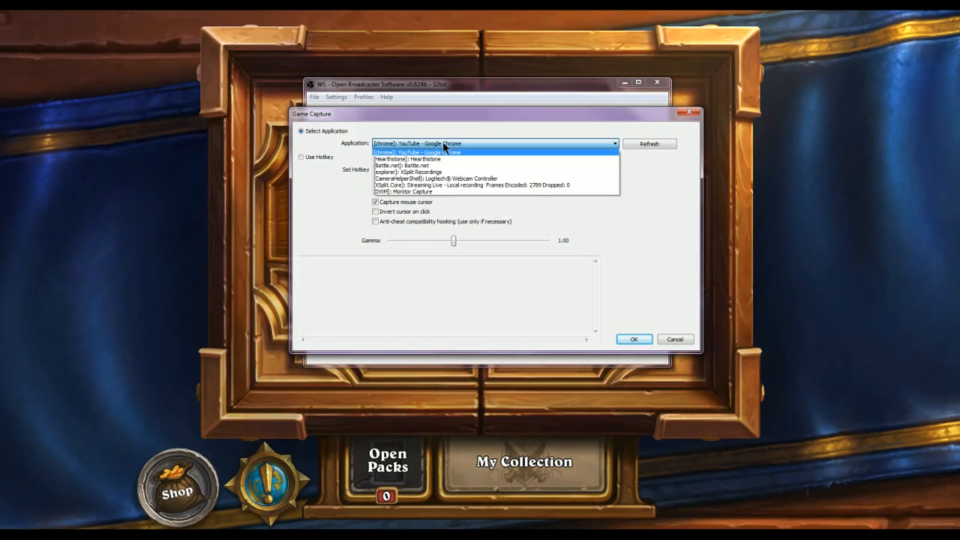
left_click(429, 159)
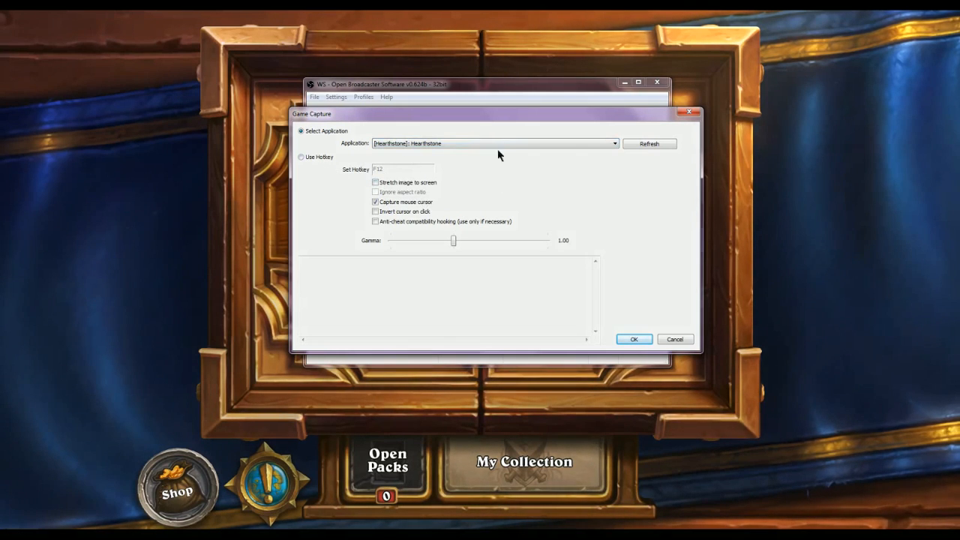
left_click_drag(478, 113, 259, 169)
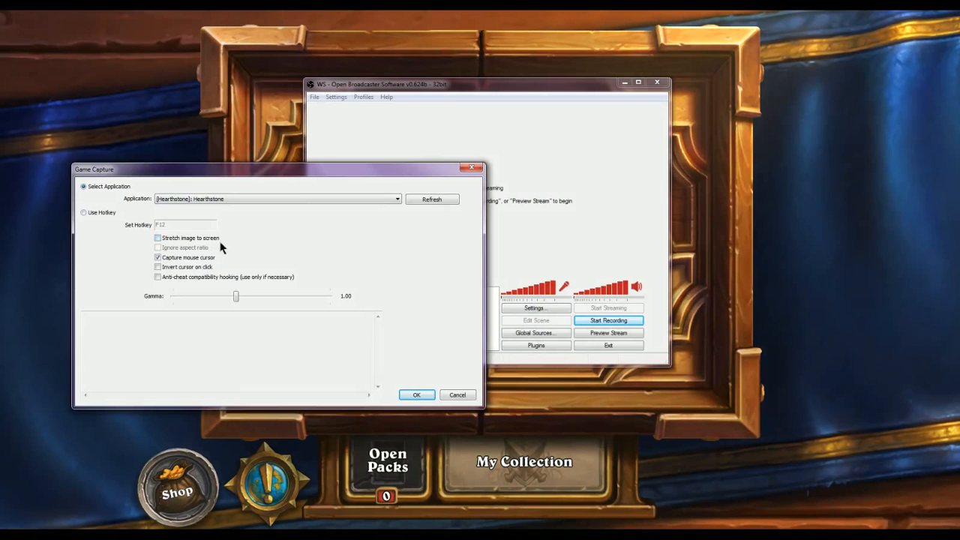
left_click_drag(227, 175, 472, 147)
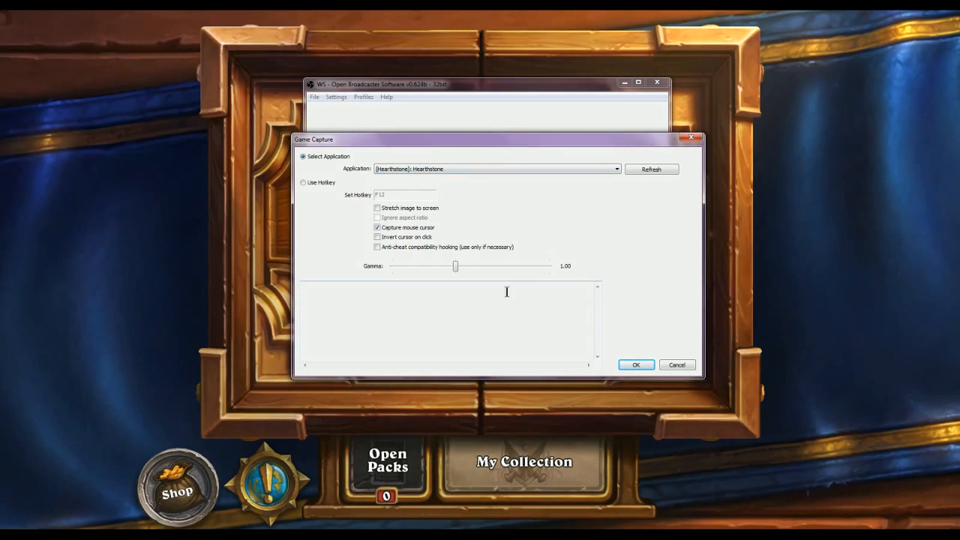
left_click(635, 365)
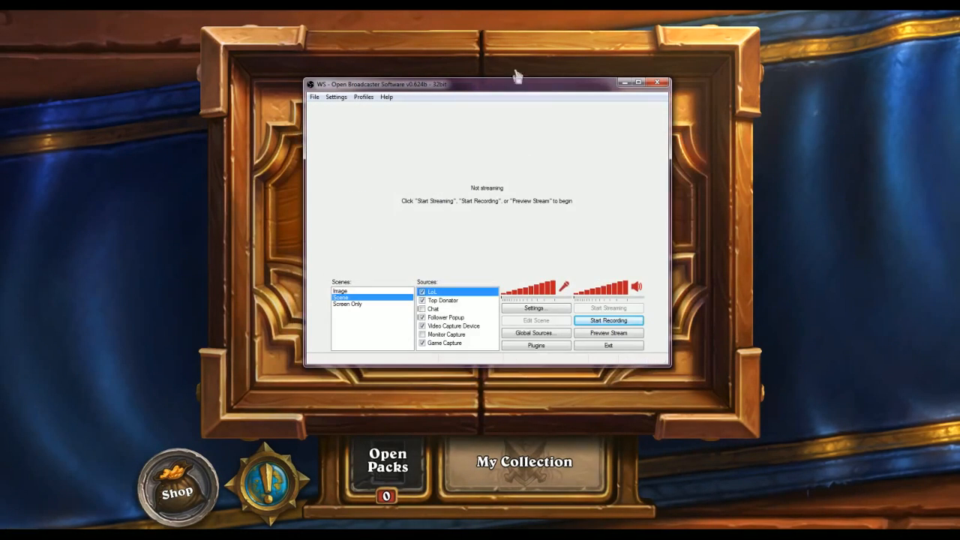
- Open the program settings and look through the available setting profiles in the general section
left_click_drag(487, 86, 427, 108)
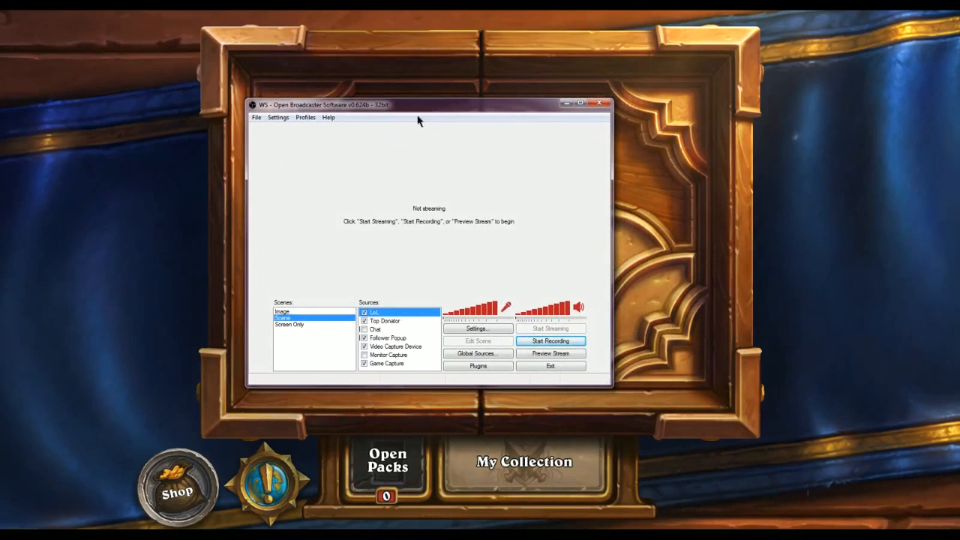
left_click(276, 118)
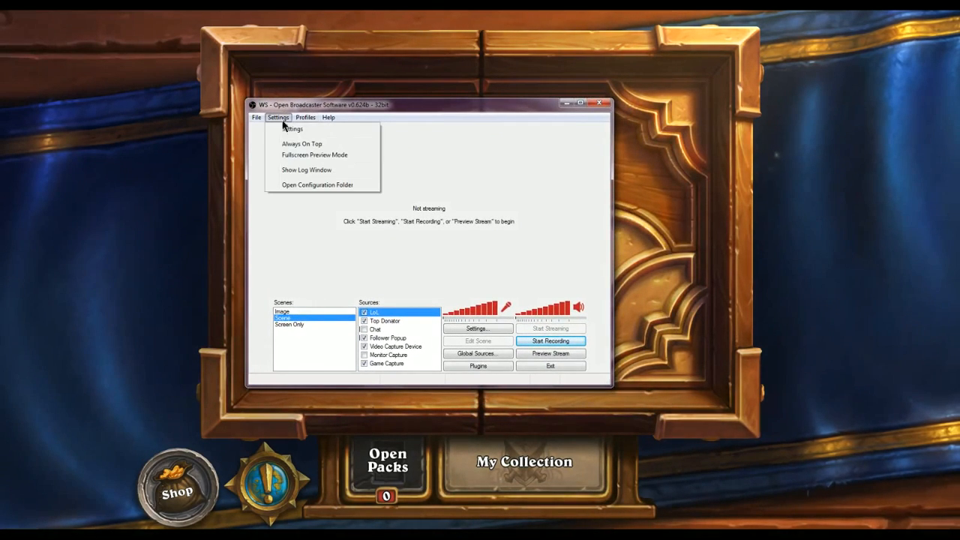
left_click(284, 132)
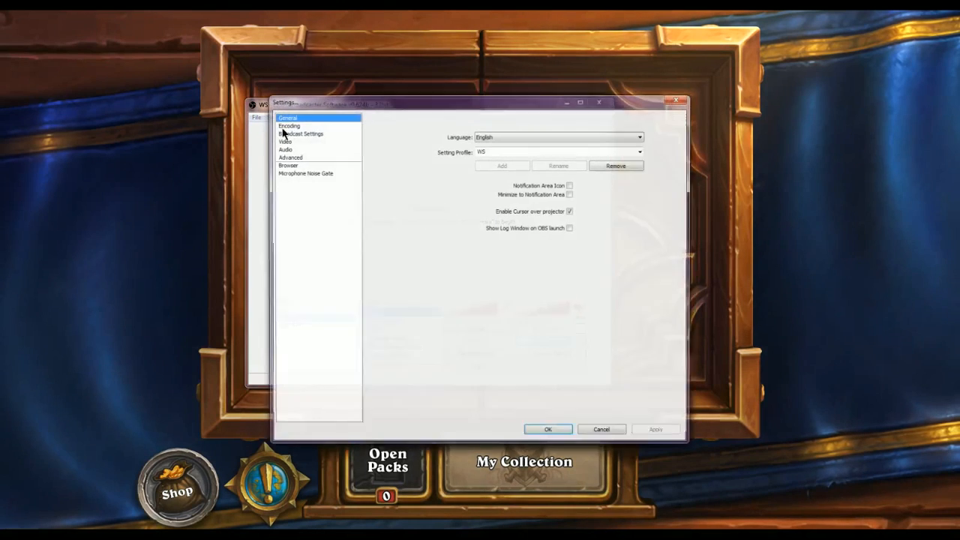
left_click_drag(446, 103, 412, 103)
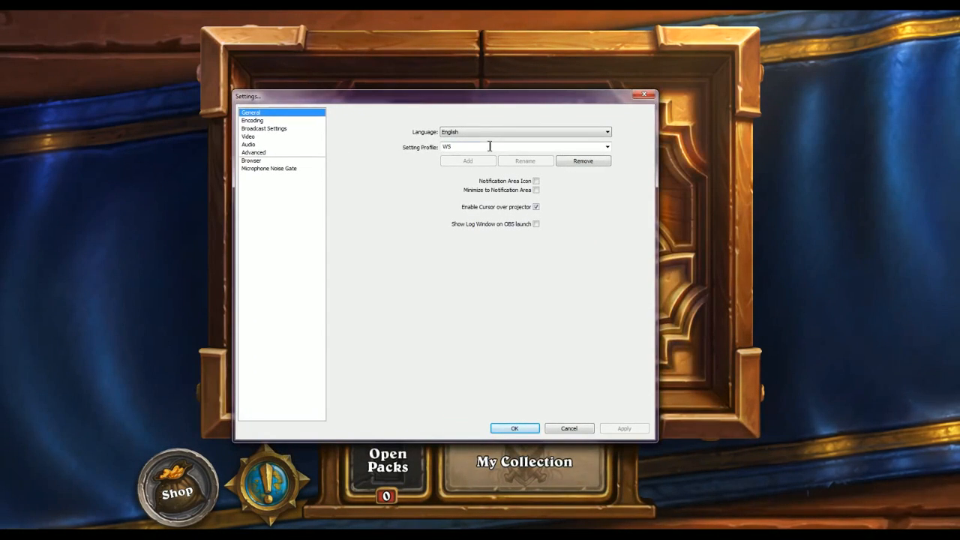
left_click(607, 149)
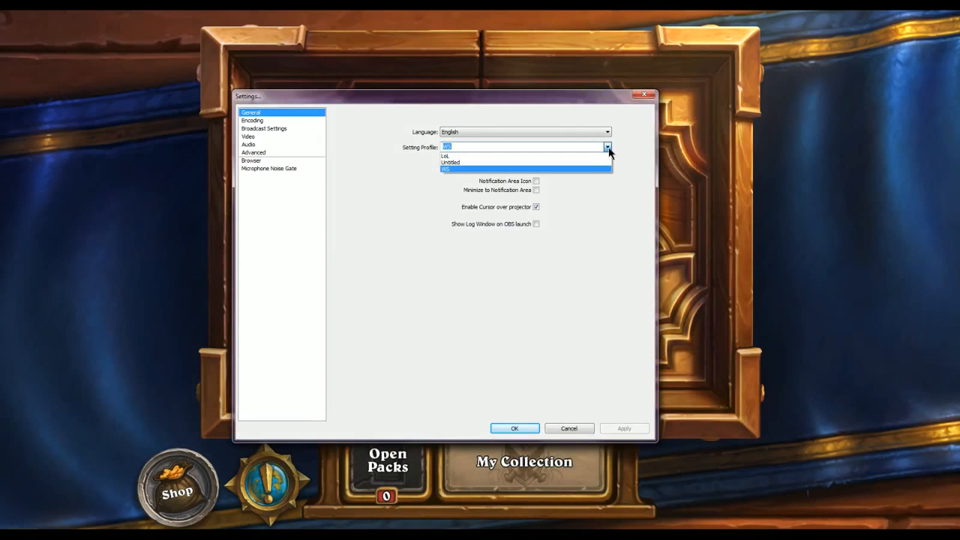
left_click(608, 149)
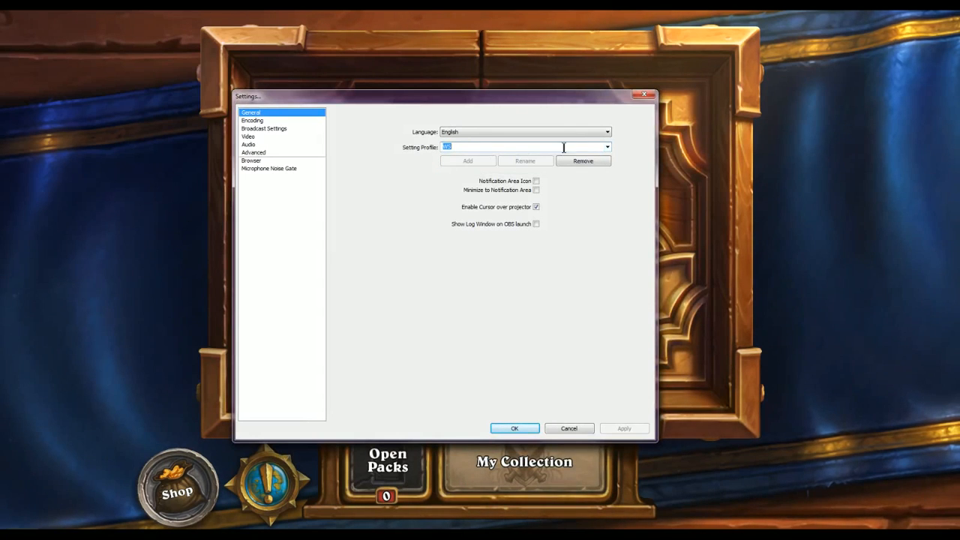
left_click(606, 147)
left_click(605, 148)
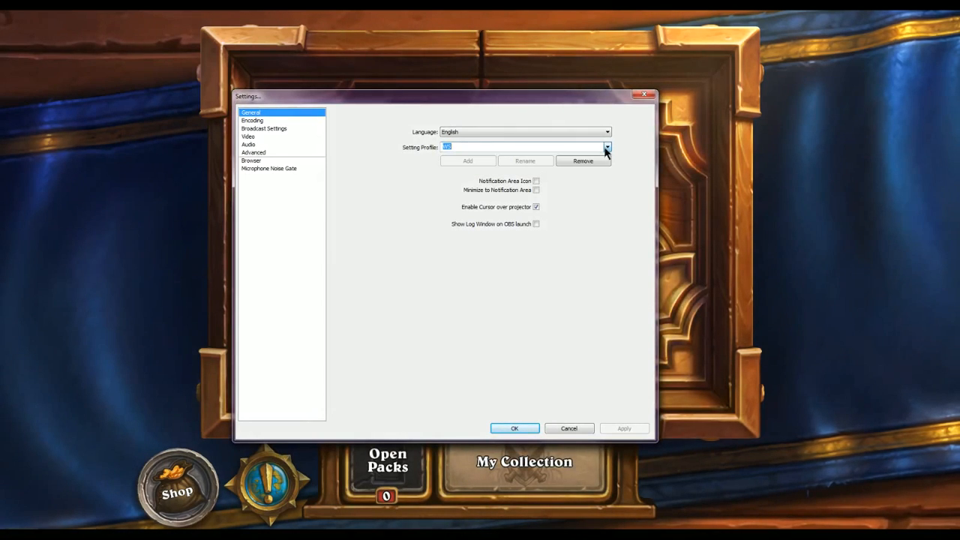
left_click(606, 147)
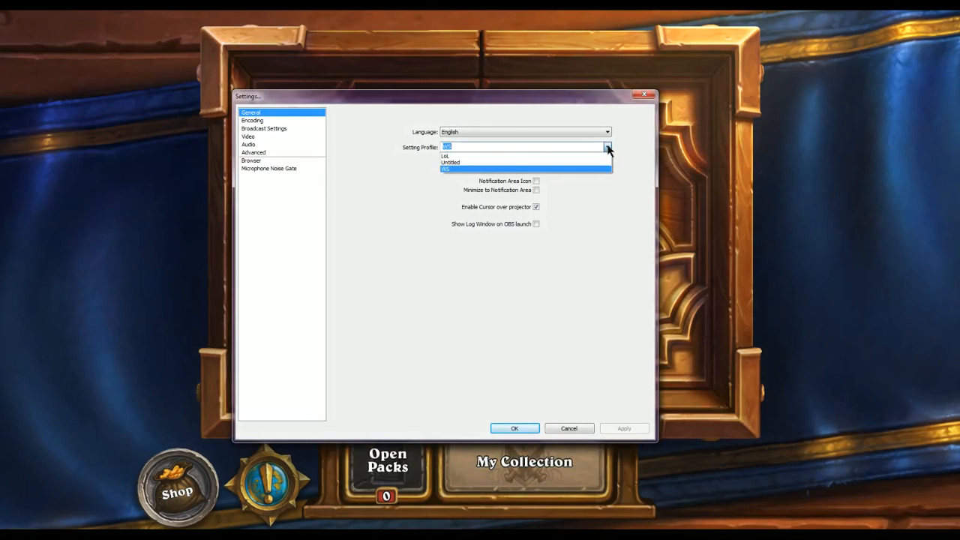
left_click(606, 148)
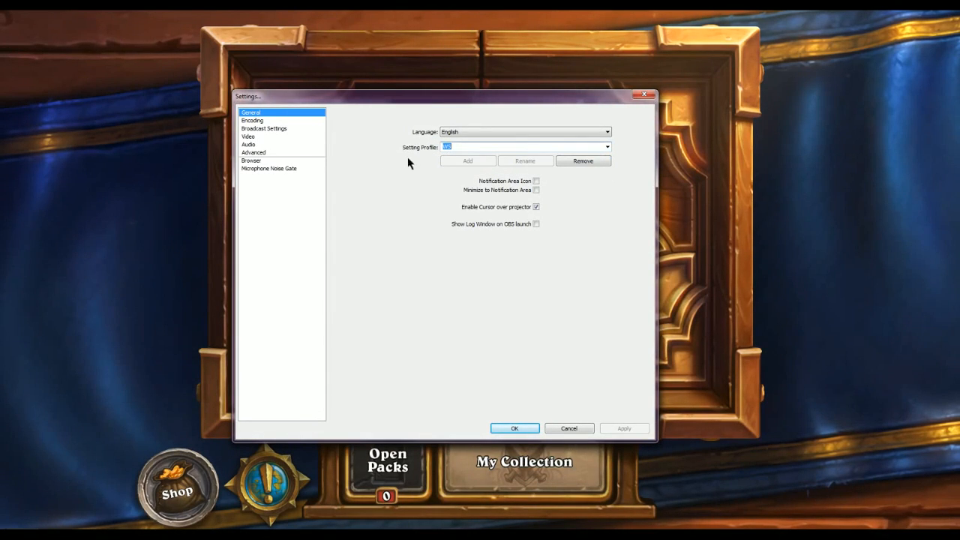
- Examine the video and audio encoding settings, including the maximum bitrate
left_click(261, 121)
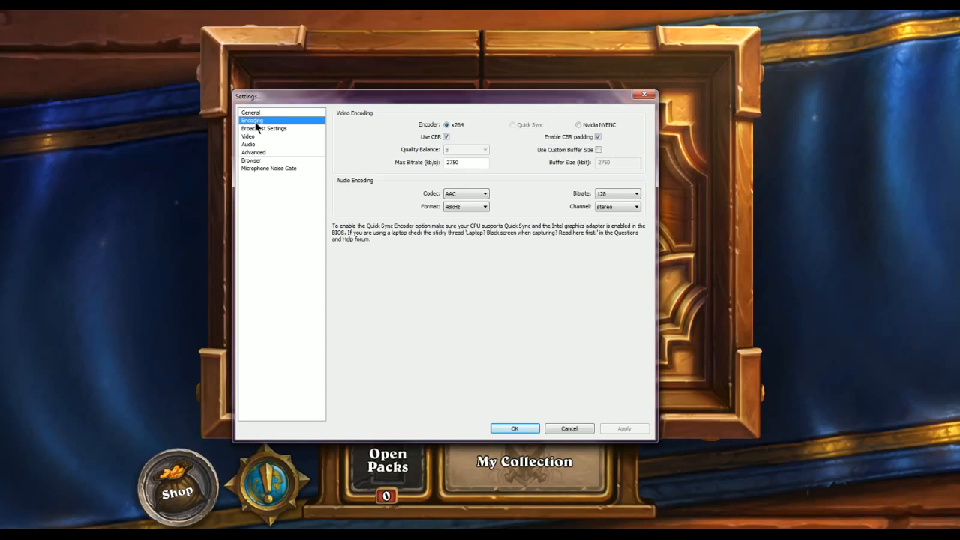
left_click(259, 112)
left_click(258, 121)
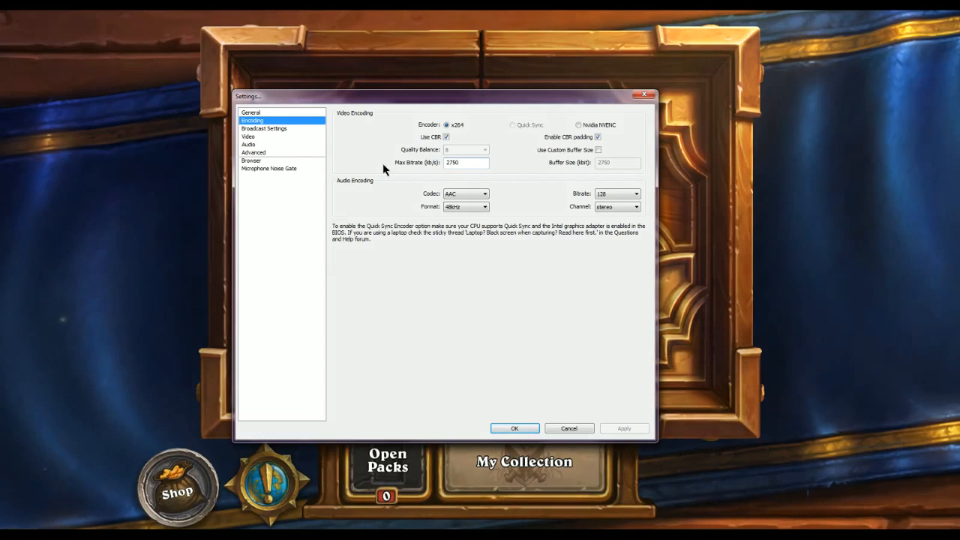
left_click_drag(466, 163, 393, 161)
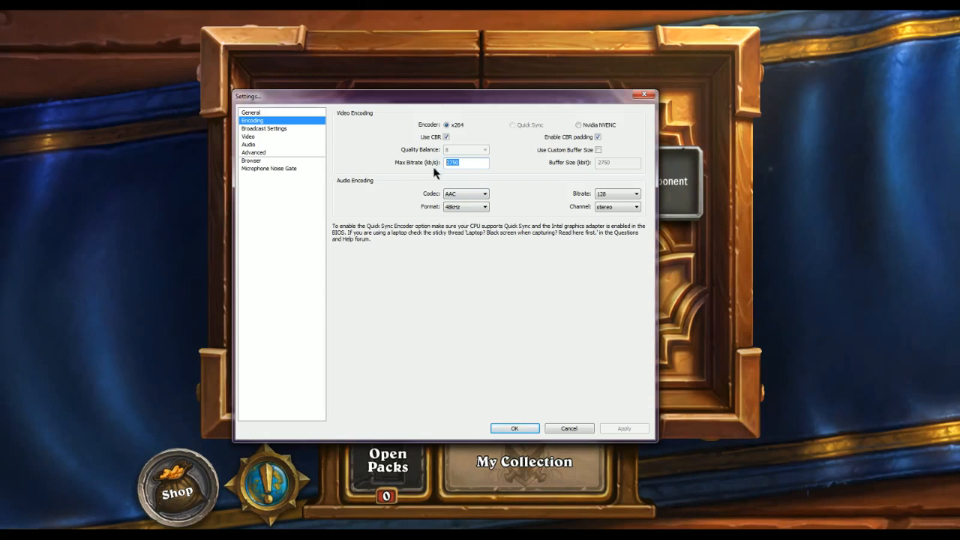
left_click_drag(433, 103, 465, 80)
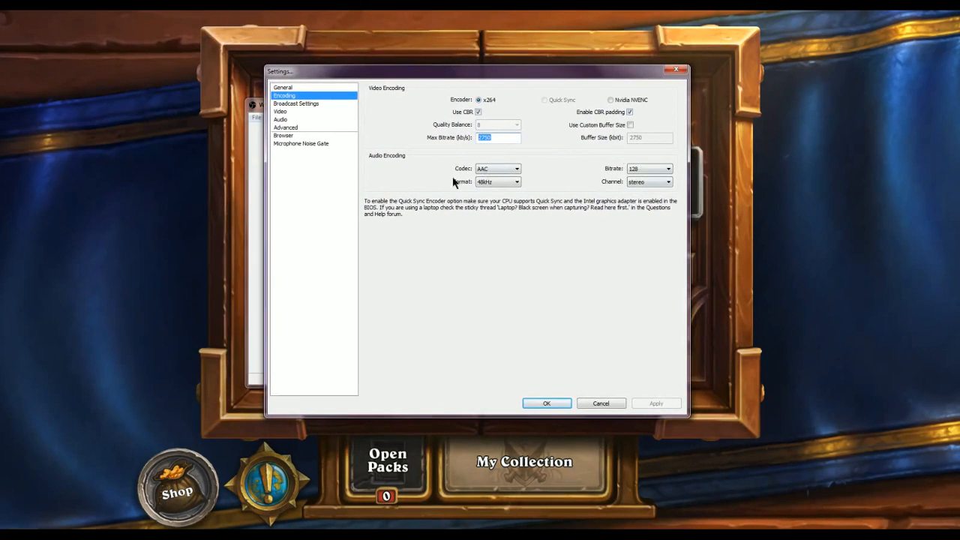
- Review the broadcast settings, checking the available modes and browsing the recording file's save location without changing it
left_click(288, 104)
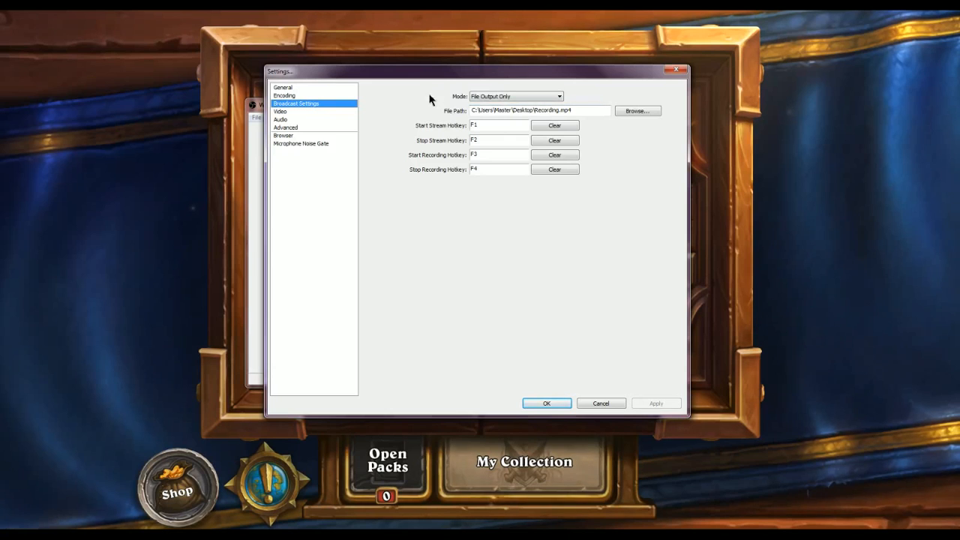
left_click(506, 97)
left_click(506, 98)
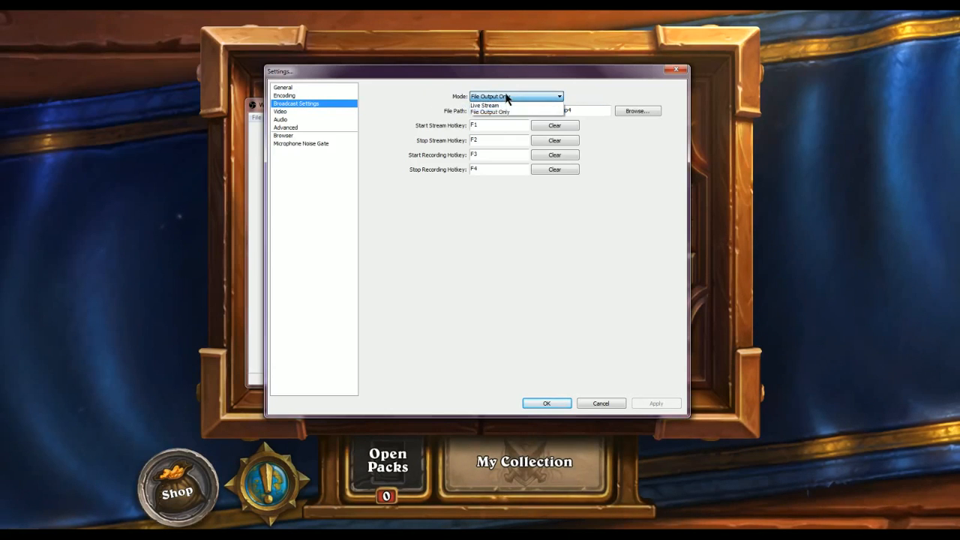
left_click(506, 98)
left_click(519, 98)
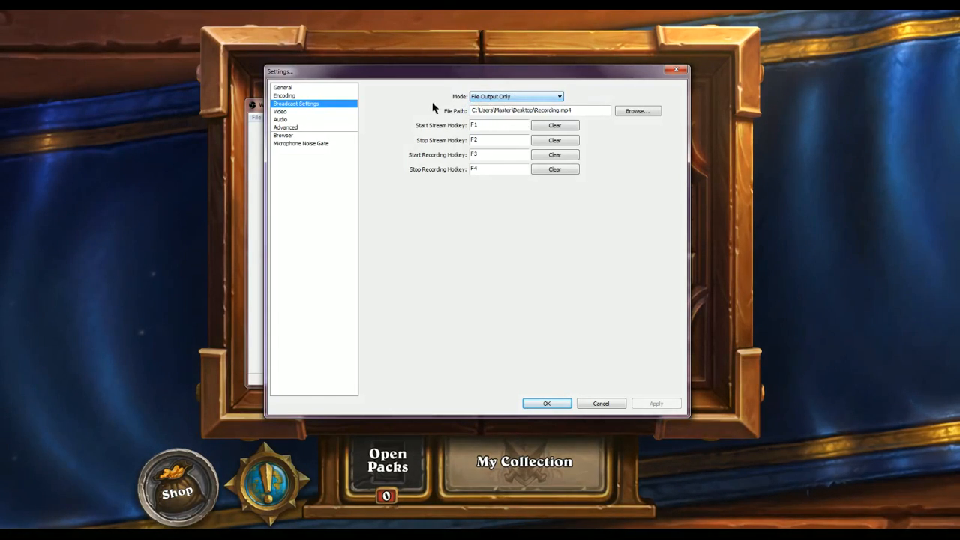
left_click(628, 114)
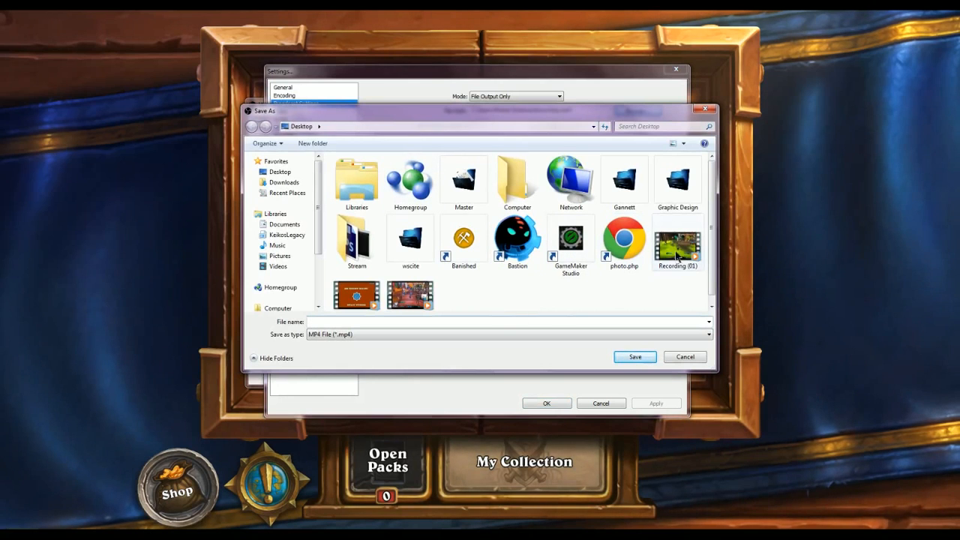
left_click(689, 358)
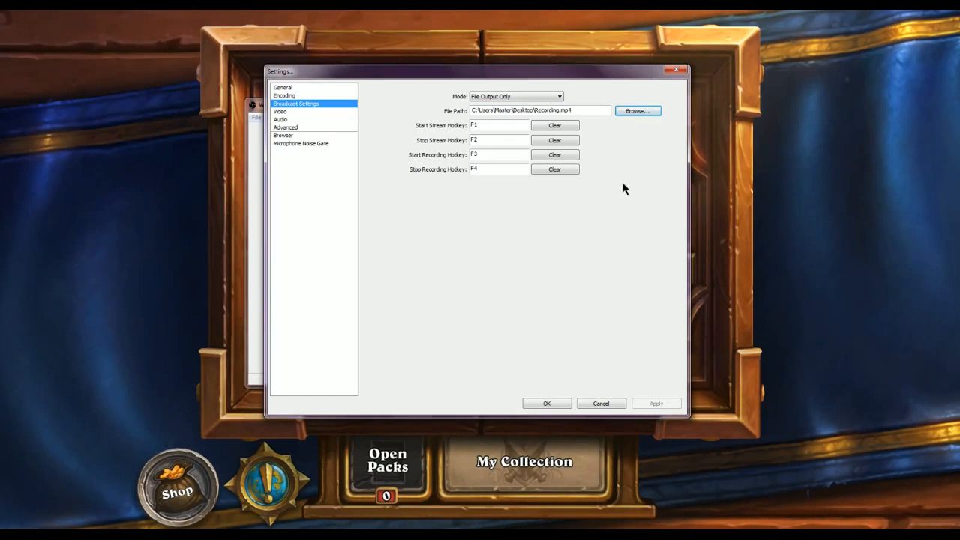
- Examine the video settings, including the available resolution downscale options and the filter and FPS settings
left_click(280, 112)
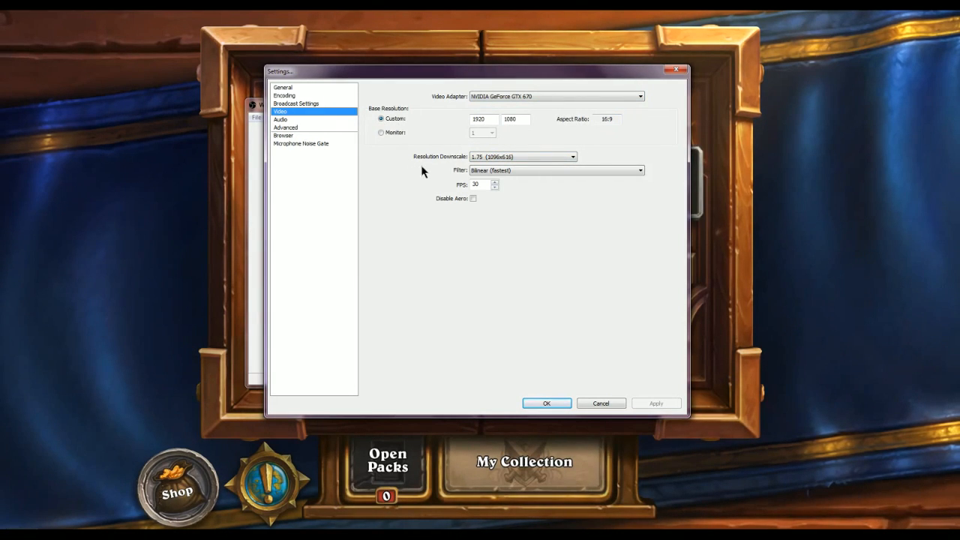
left_click(518, 157)
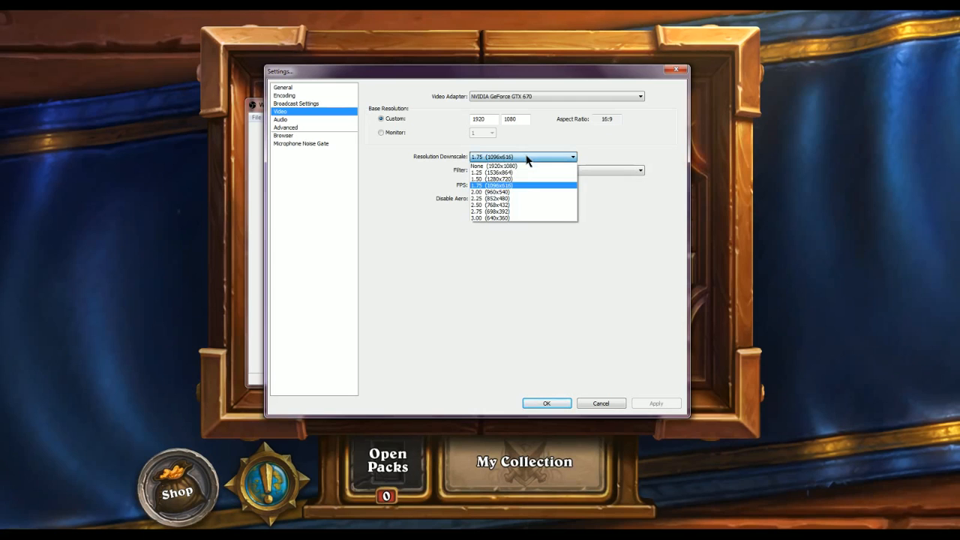
left_click(527, 159)
left_click(527, 158)
left_click(527, 158)
left_click(527, 158)
left_click(527, 158)
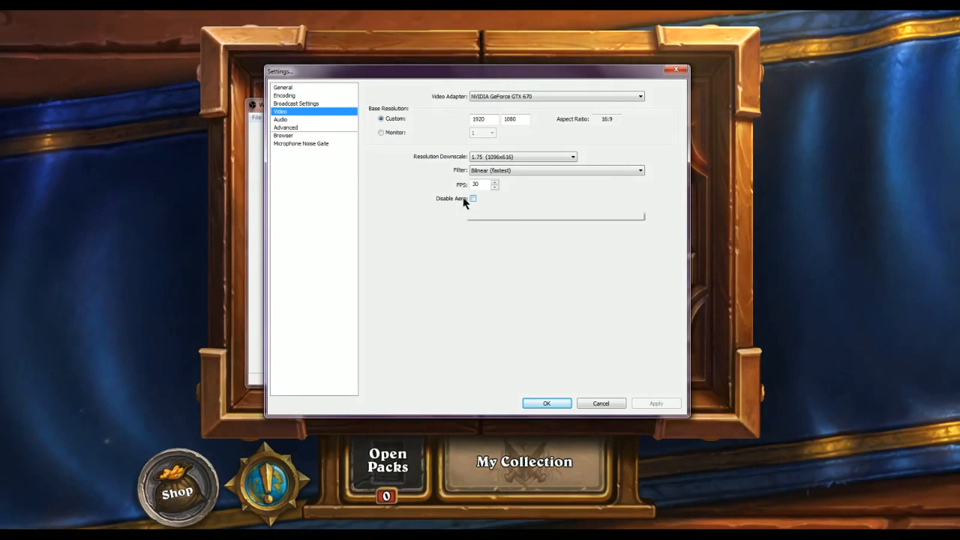
- Review the audio settings and the microphone devices available for capture
left_click_drag(425, 69, 372, 94)
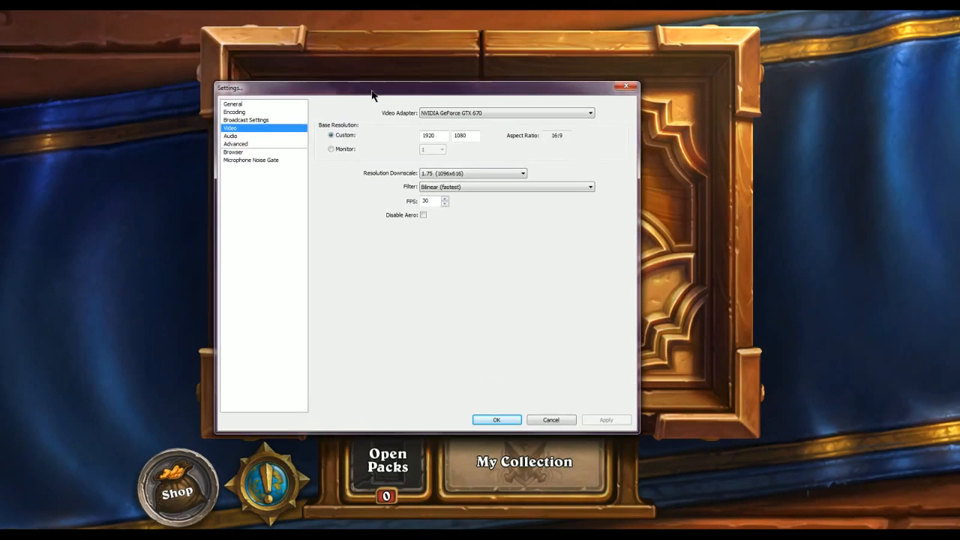
left_click(232, 136)
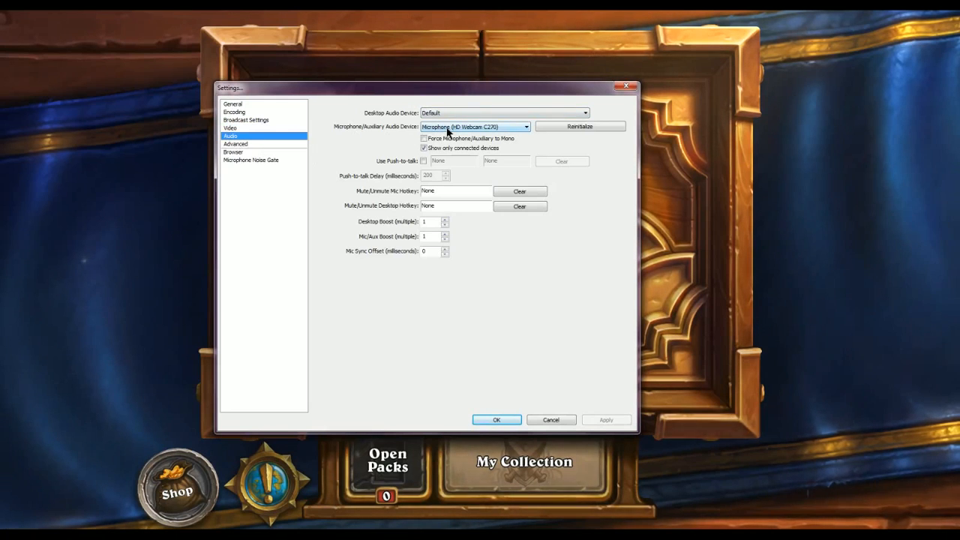
left_click(512, 132)
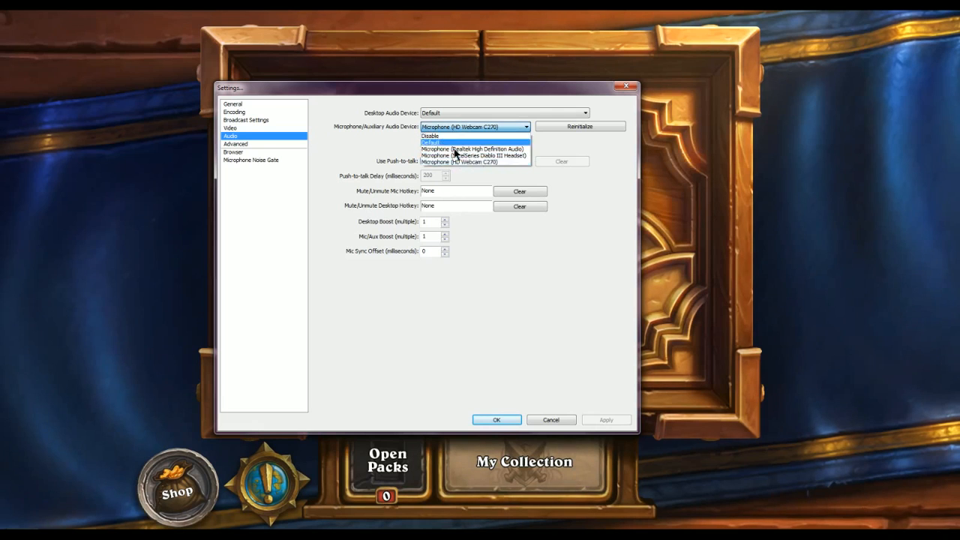
left_click(453, 129)
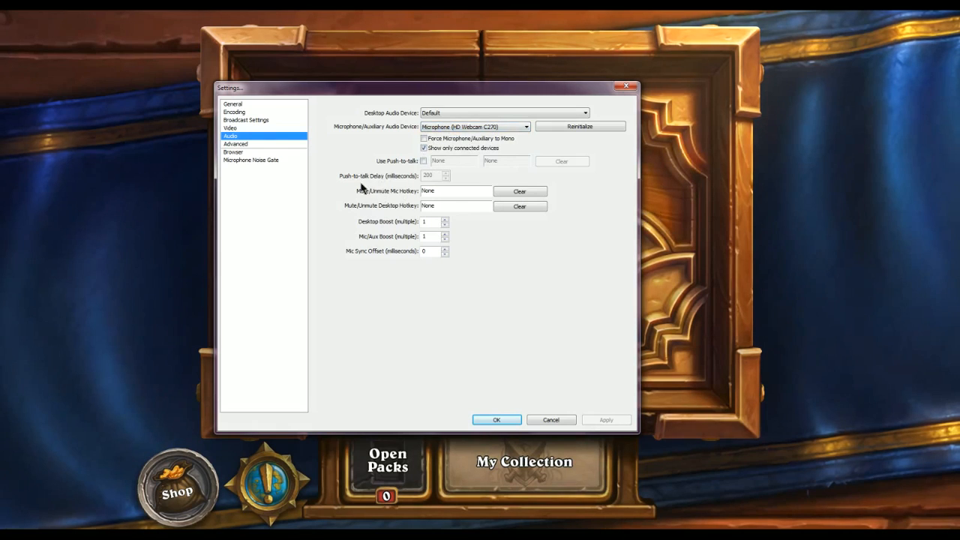
left_click_drag(408, 90, 291, 86)
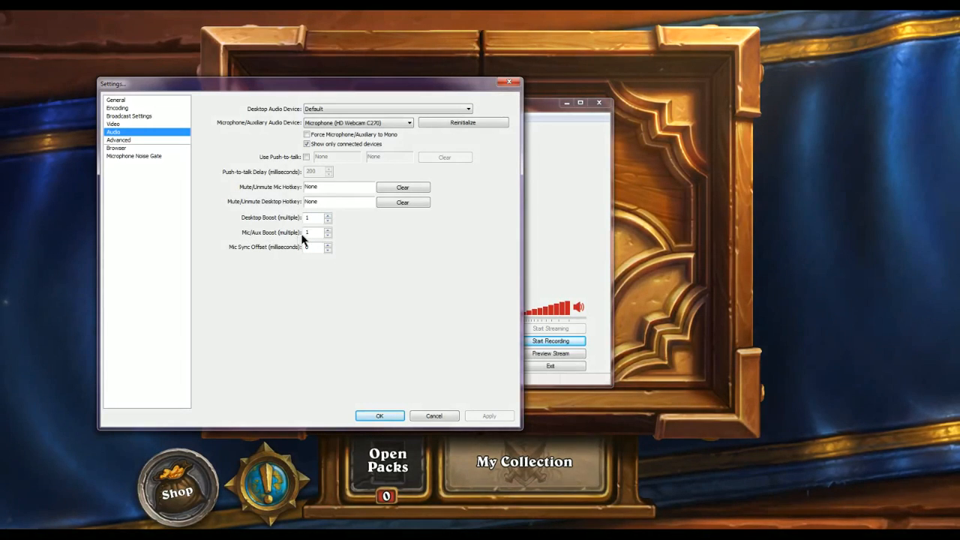
- Look over the advanced settings and the microphone noise gate settings
left_click(118, 141)
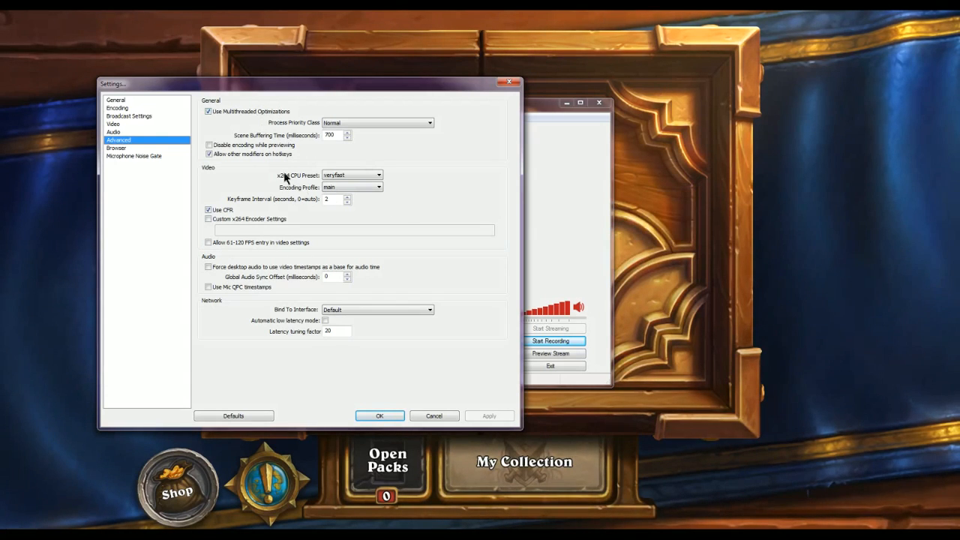
left_click(118, 134)
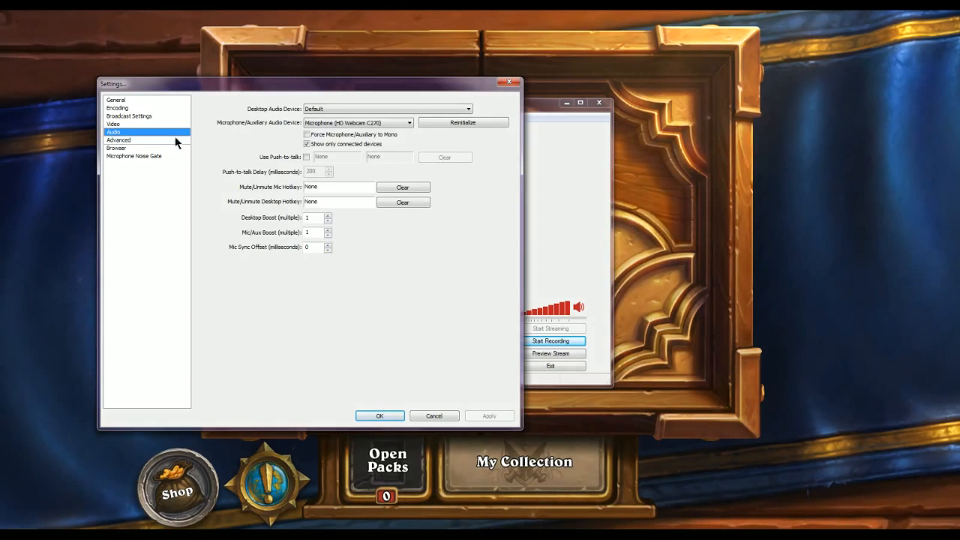
left_click(124, 156)
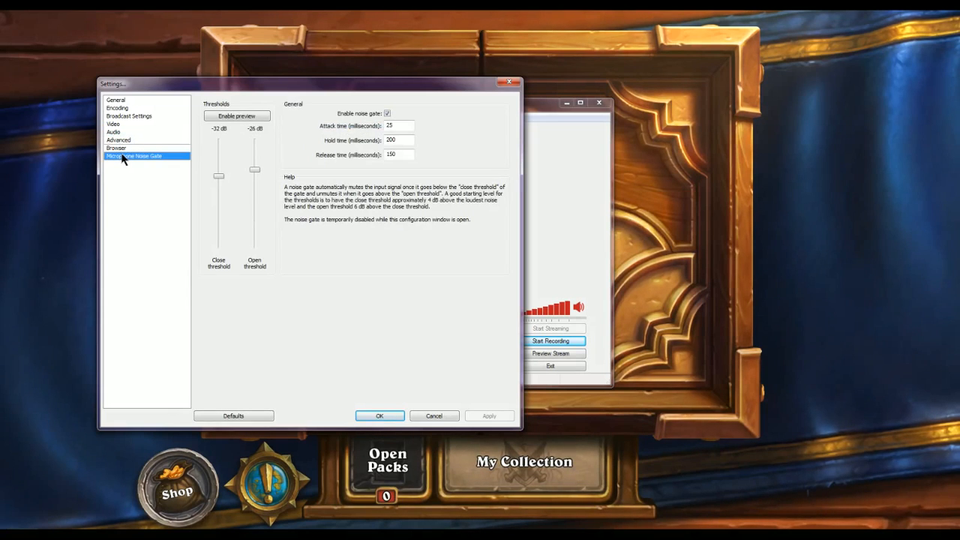
- Look through the microphone device choices in the audio settings again and reinitialize the microphone device
left_click(112, 132)
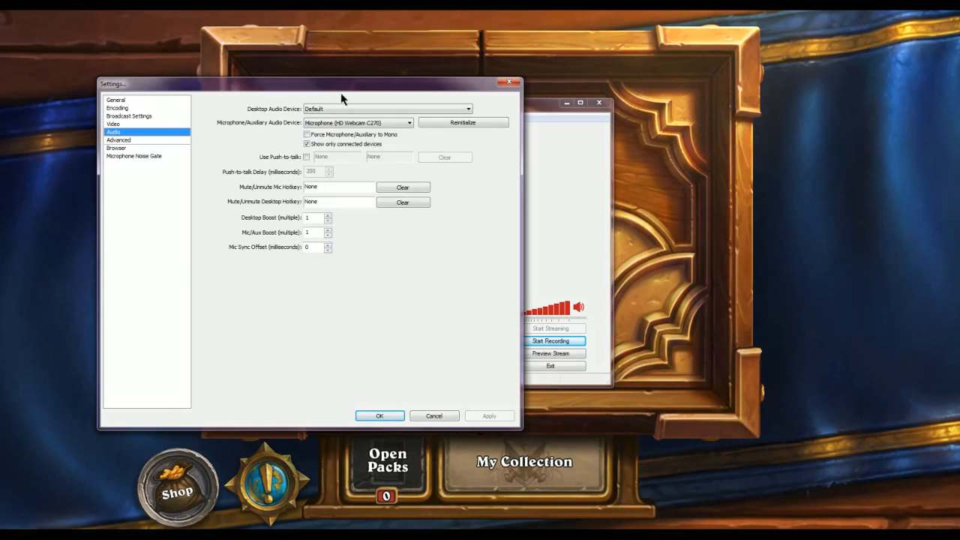
left_click(337, 123)
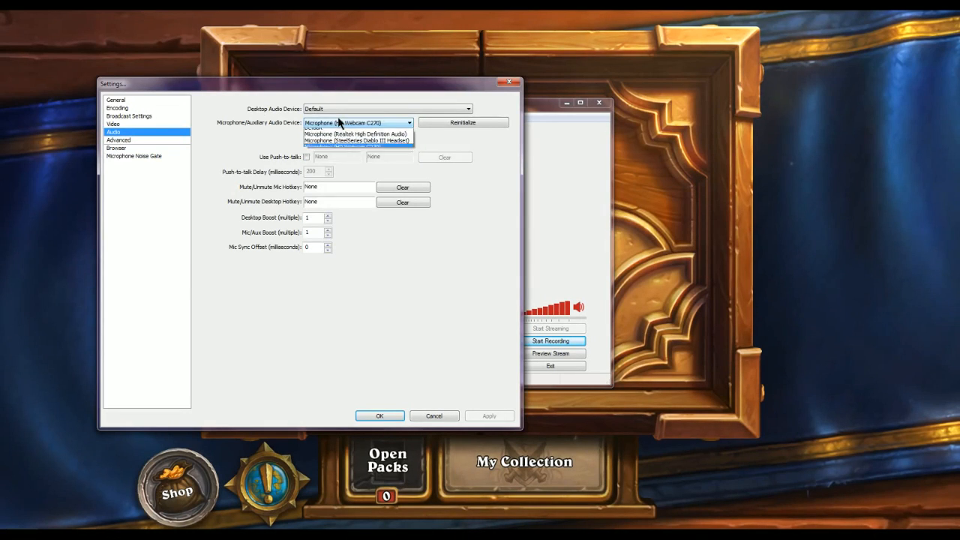
left_click(338, 122)
left_click(338, 122)
left_click(338, 123)
left_click(338, 122)
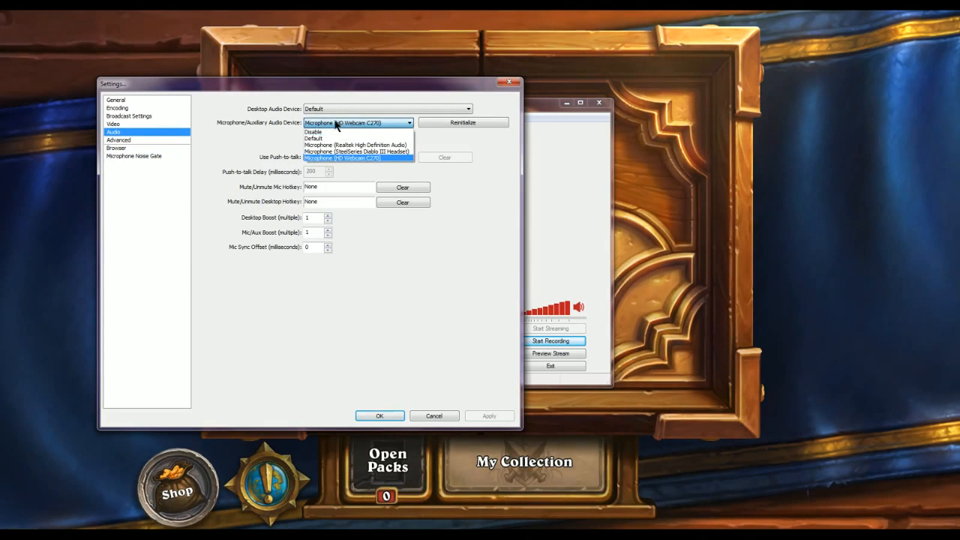
left_click(337, 124)
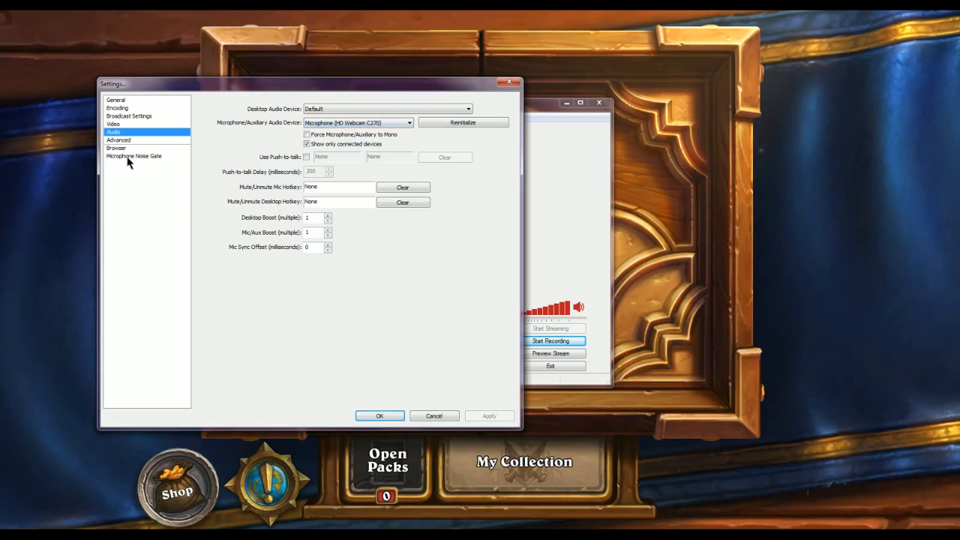
left_click(336, 124)
left_click(339, 125)
left_click(341, 126)
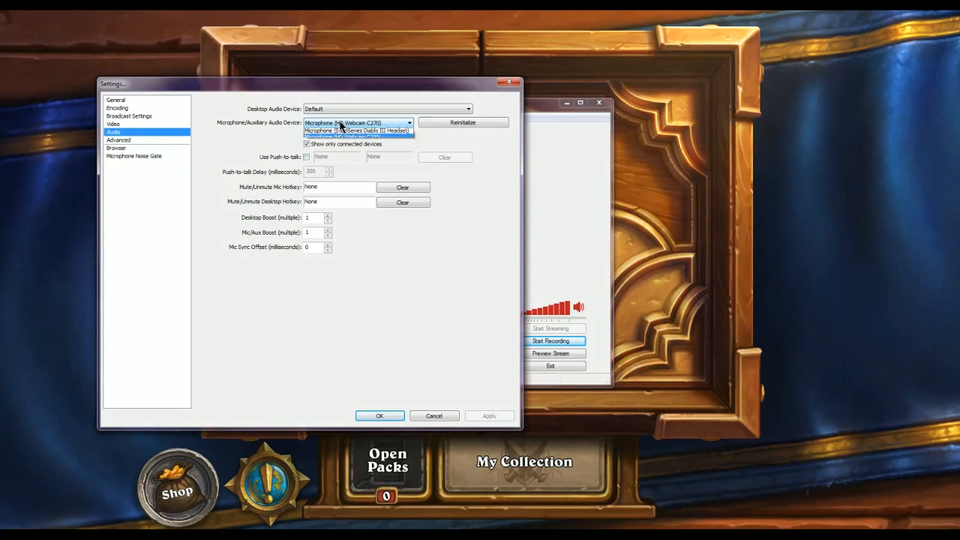
left_click(341, 126)
left_click(341, 126)
left_click(341, 126)
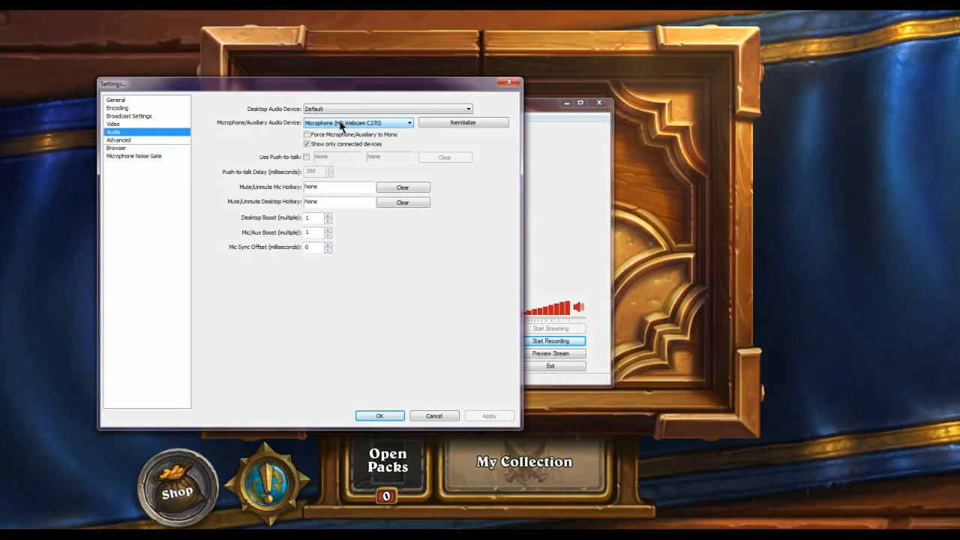
left_click_drag(344, 93, 368, 83)
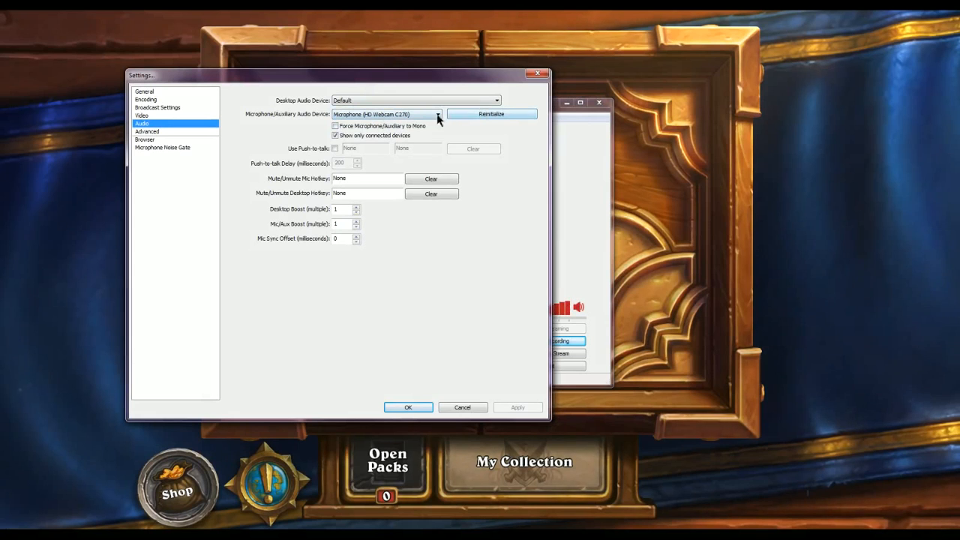
left_click(480, 116)
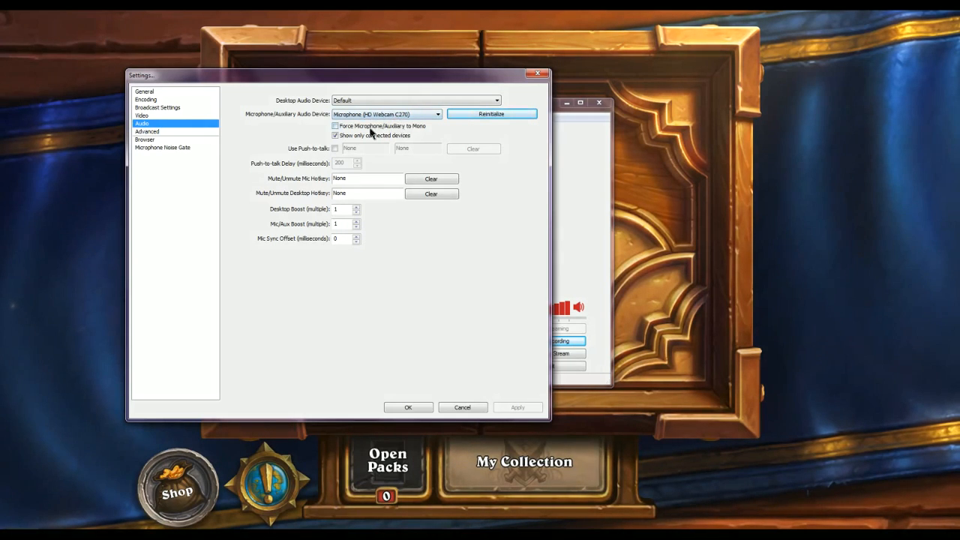
- Examine the microphone noise gate thresholds and timing values, comparing them with the audio and advanced sections
left_click(171, 148)
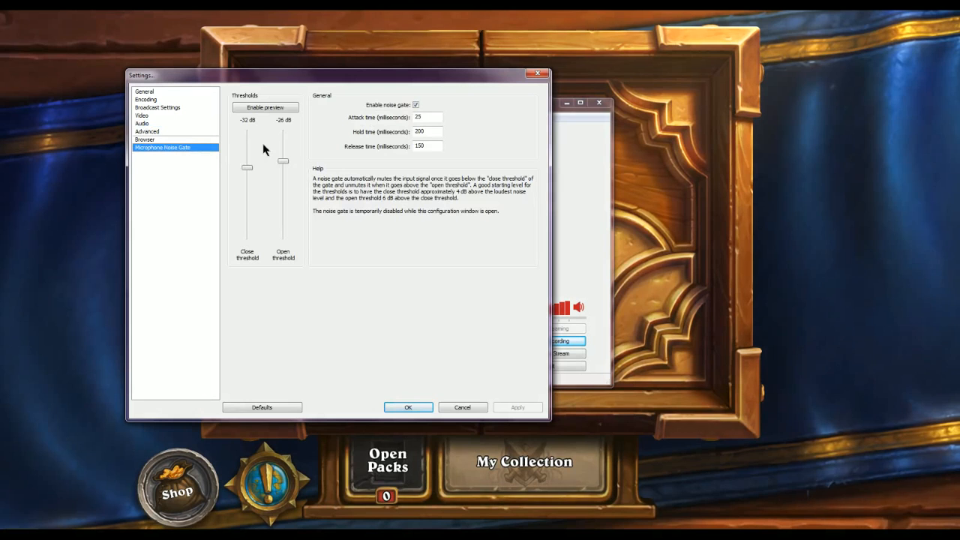
left_click(146, 125)
left_click(149, 132)
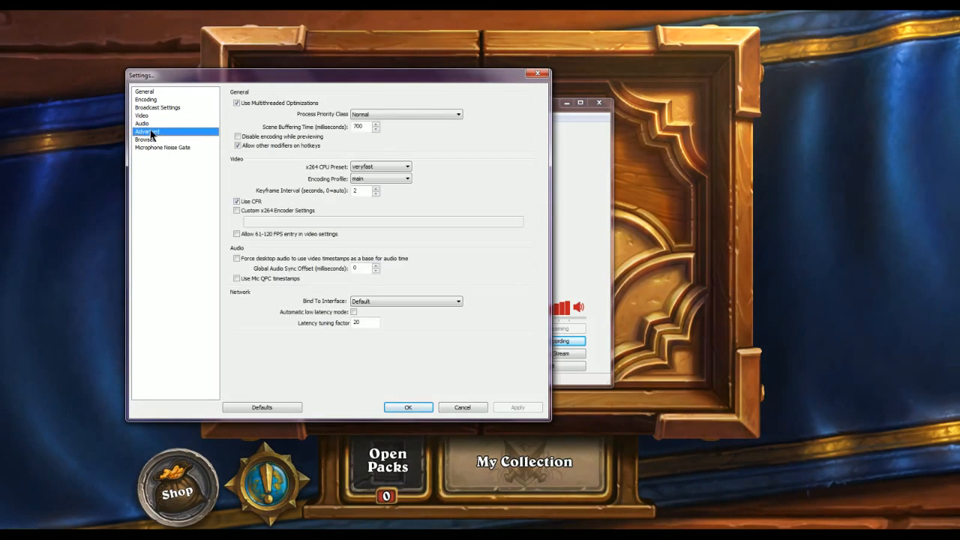
left_click(147, 124)
left_click(158, 147)
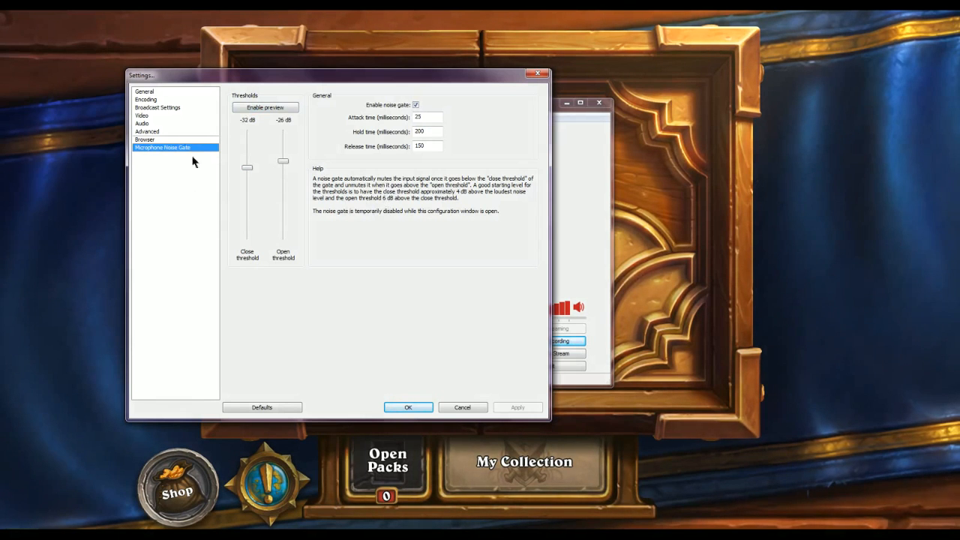
- Look back through the audio, video, broadcast and general sections, and close the settings without saving
left_click(142, 116)
left_click(141, 123)
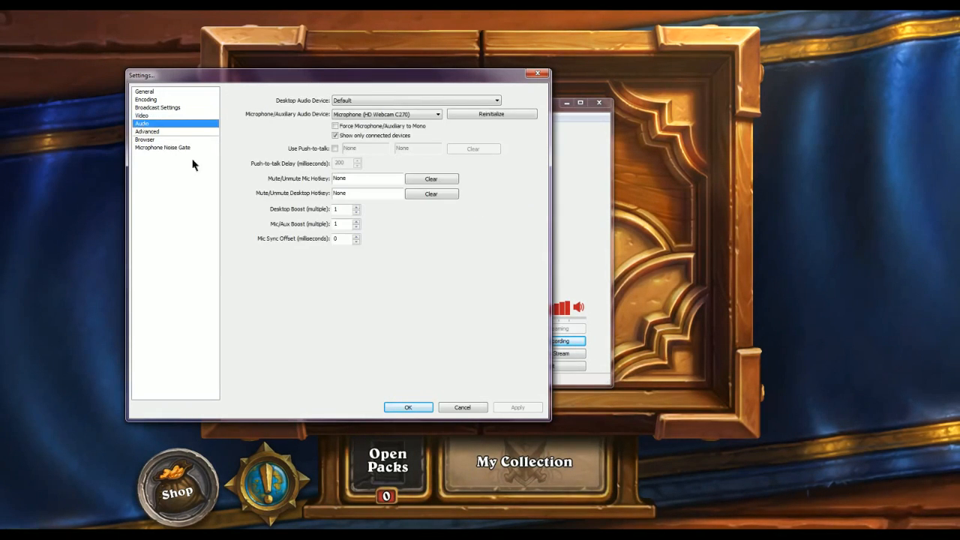
left_click(153, 116)
left_click(153, 108)
left_click(152, 93)
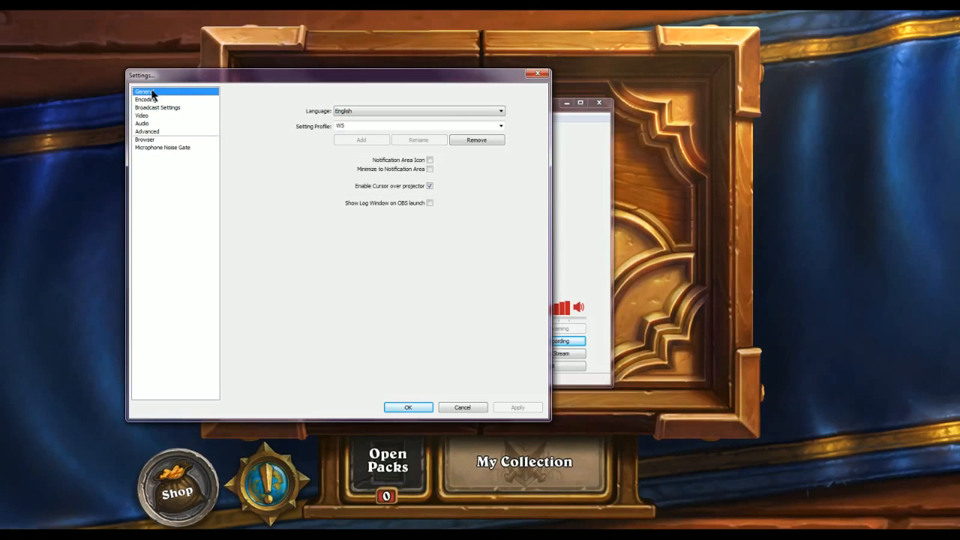
left_click(460, 408)
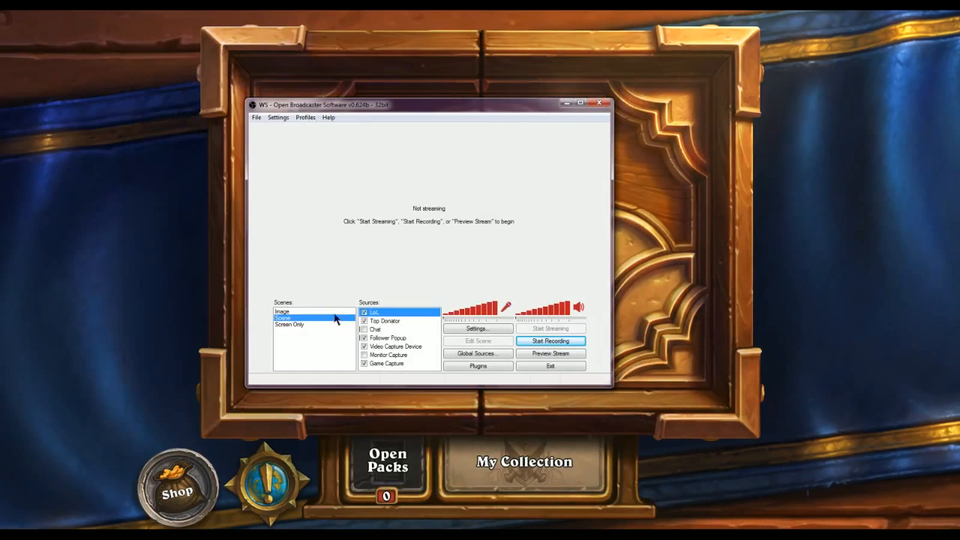
left_click_drag(414, 107, 441, 114)
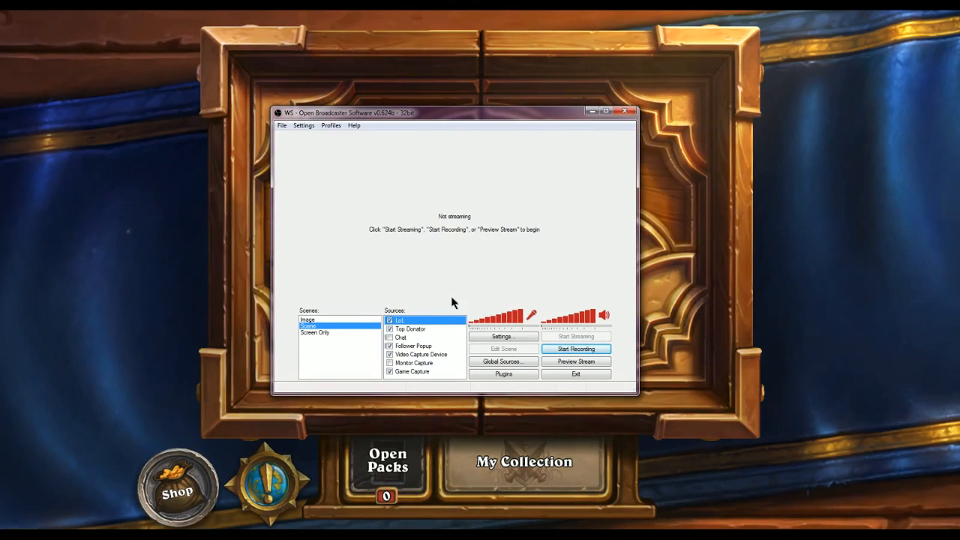
- Start adding a video capture device source to the scene and check the webcam selected as its device
left_click_drag(419, 115, 318, 63)
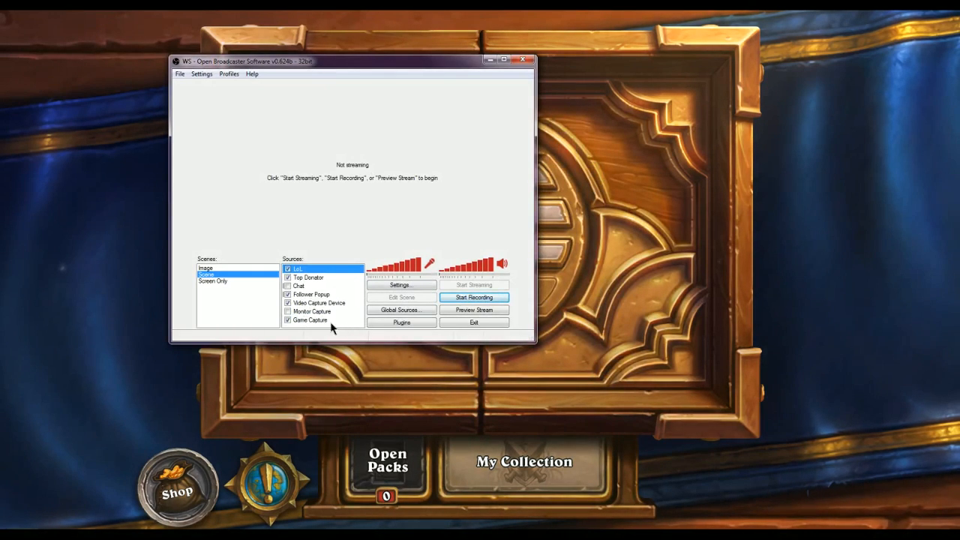
right_click(350, 327)
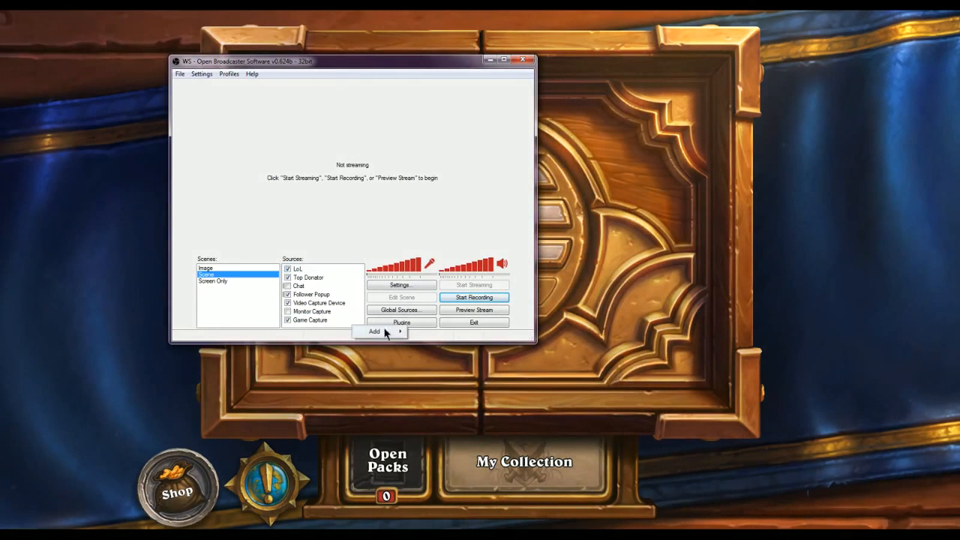
mouse_move(384, 330)
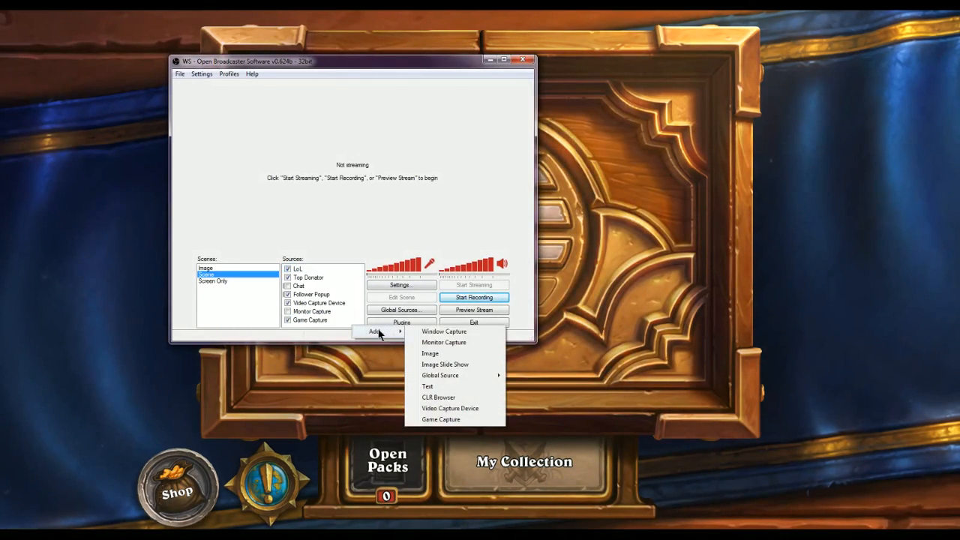
left_click(451, 409)
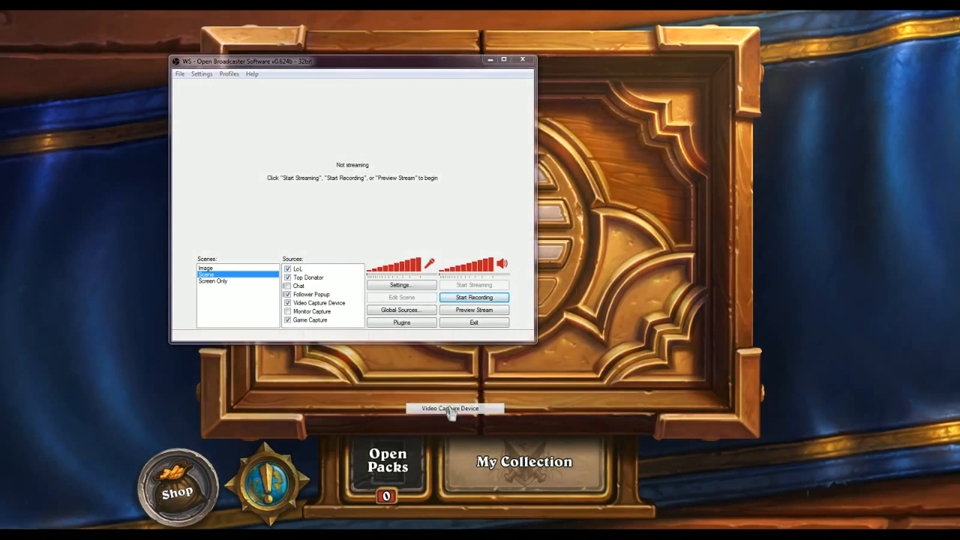
left_click(515, 286)
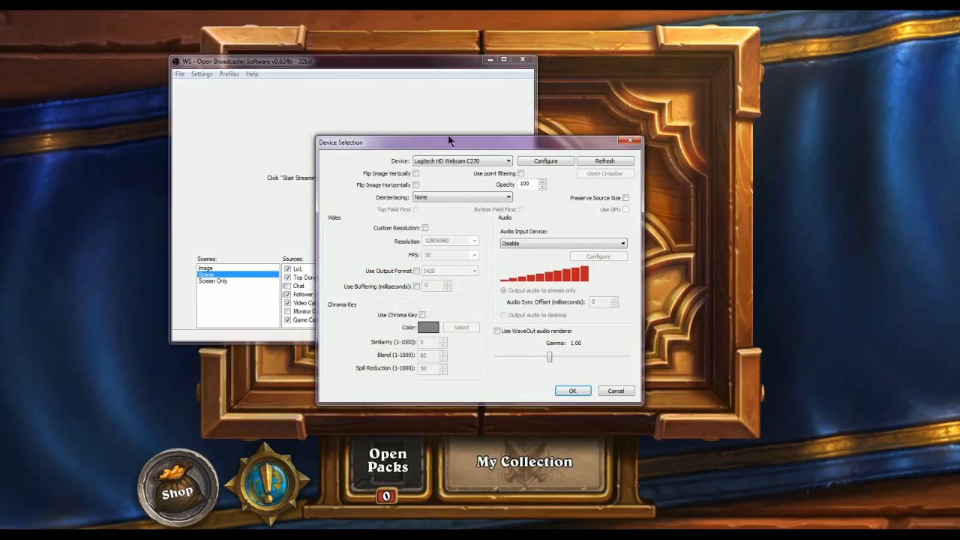
left_click_drag(449, 141, 383, 108)
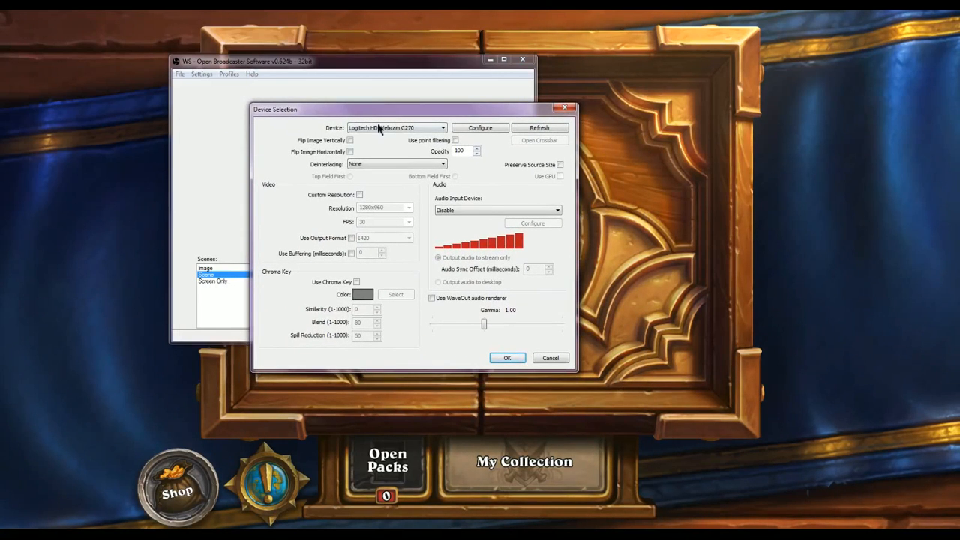
left_click(382, 128)
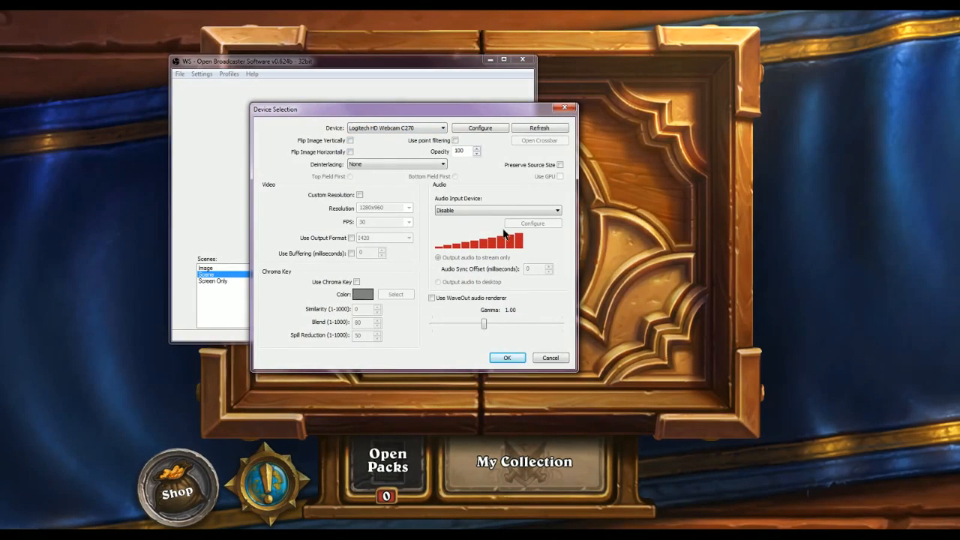
- Look through the audio input device choices for the video capture source and cancel adding it
left_click(451, 212)
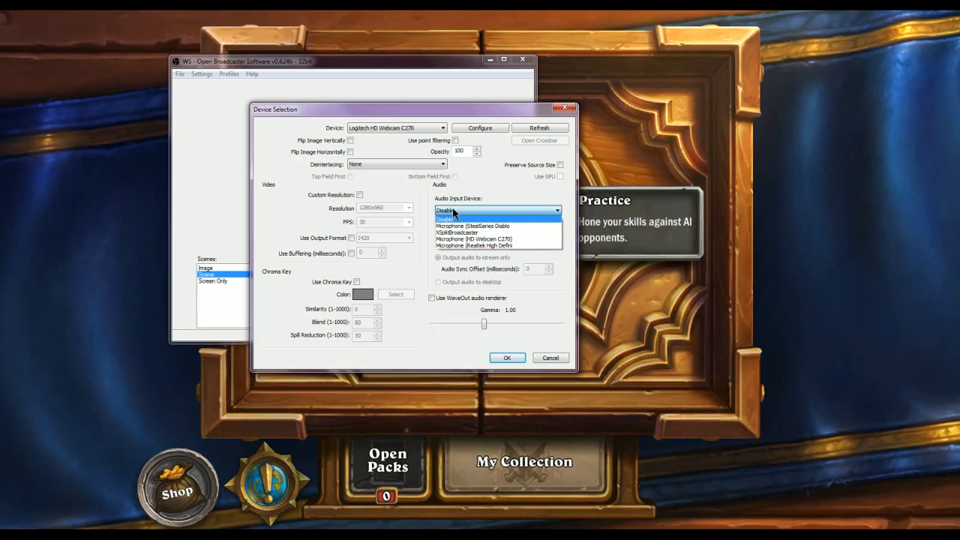
left_click(452, 211)
left_click(453, 212)
left_click(453, 217)
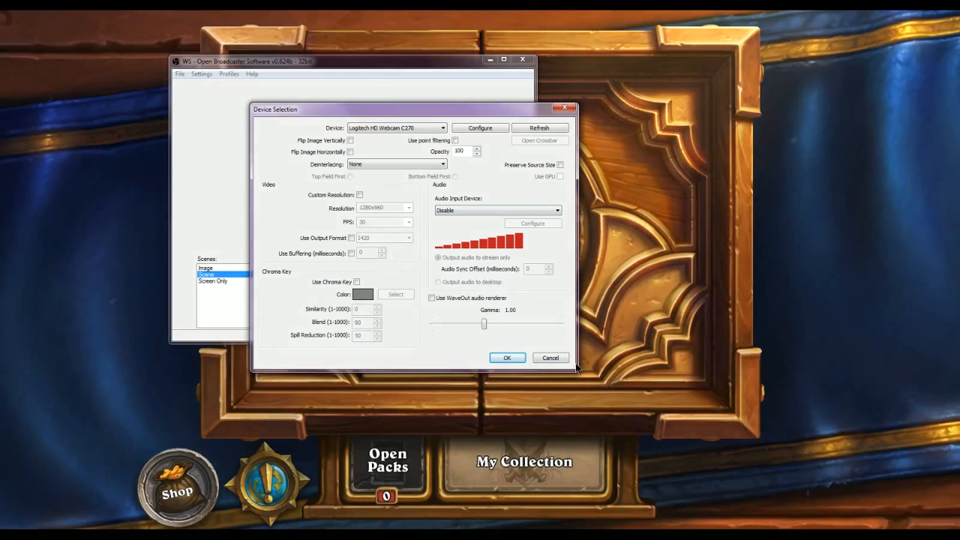
left_click(551, 358)
- Look over the microphone noise gate and browser settings, and close the settings without saving
left_click_drag(349, 60, 416, 117)
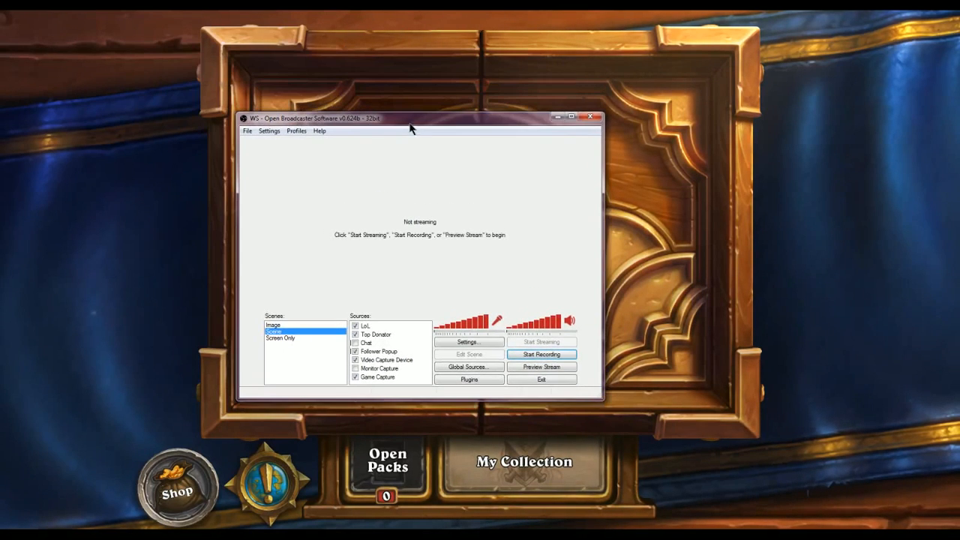
left_click(297, 131)
mouse_move(267, 131)
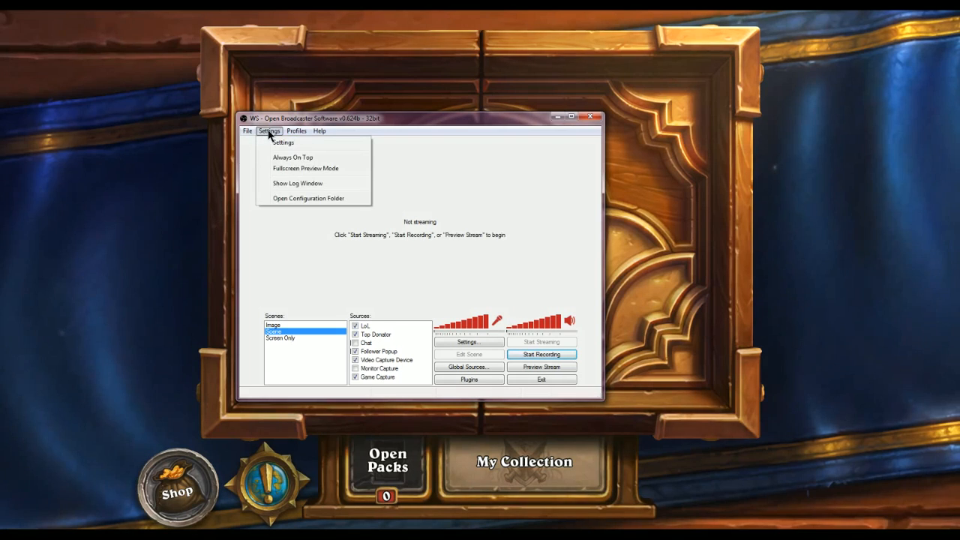
left_click(276, 142)
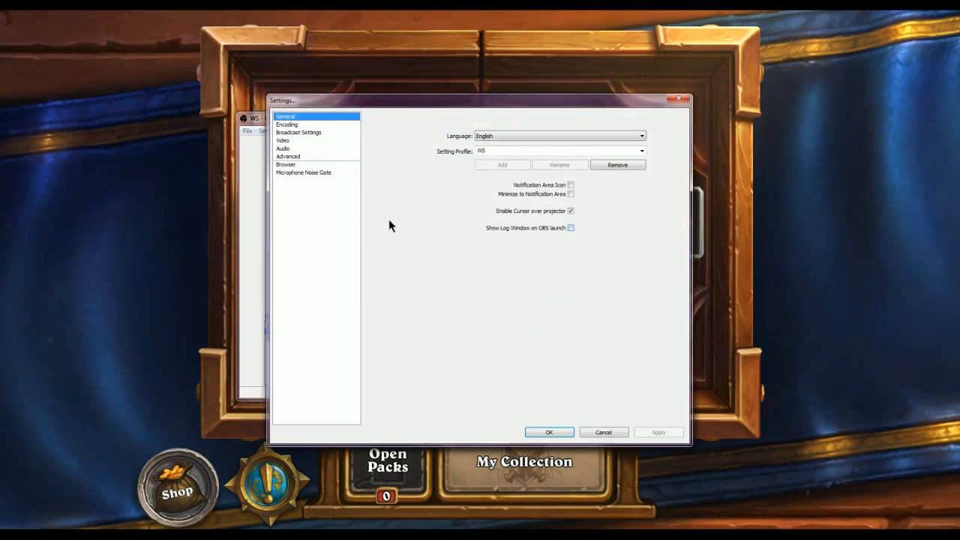
left_click(294, 173)
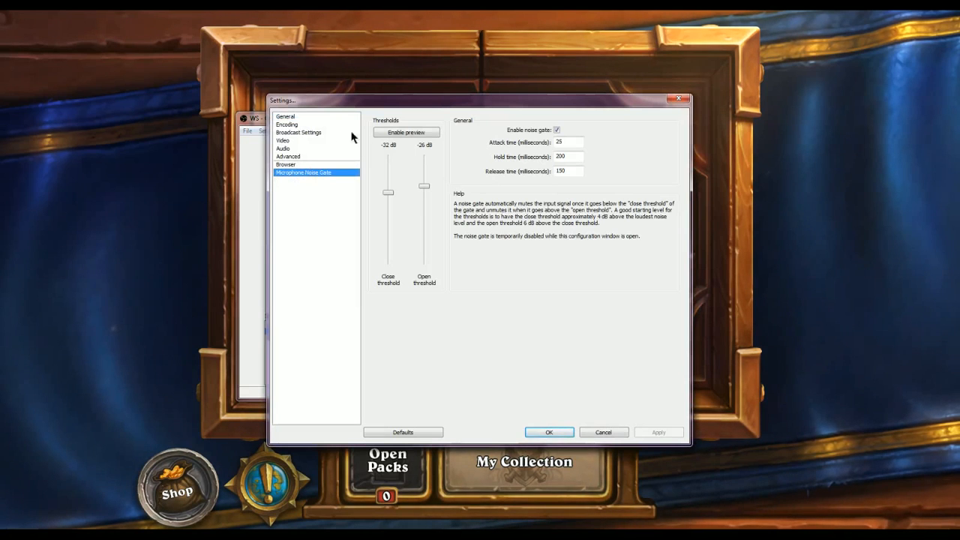
left_click(285, 165)
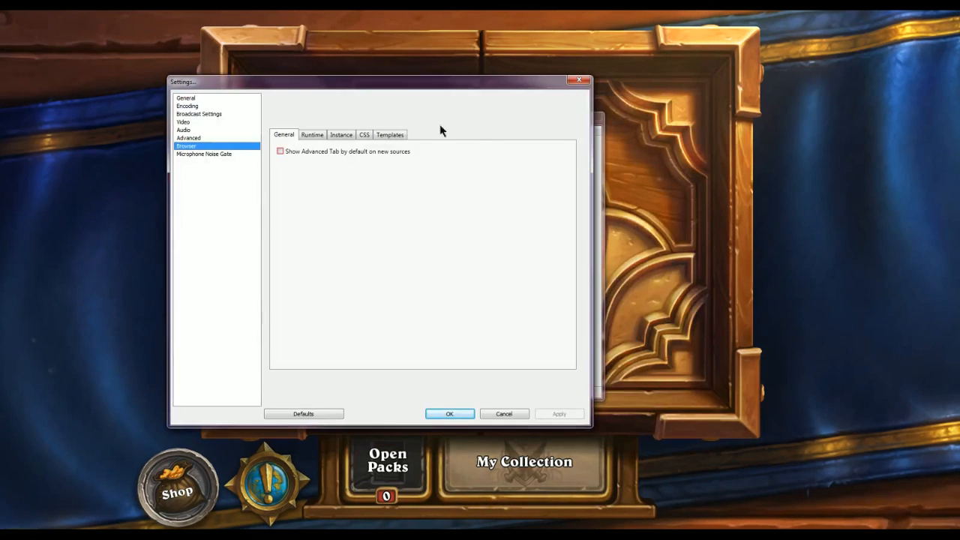
left_click_drag(347, 85, 632, 117)
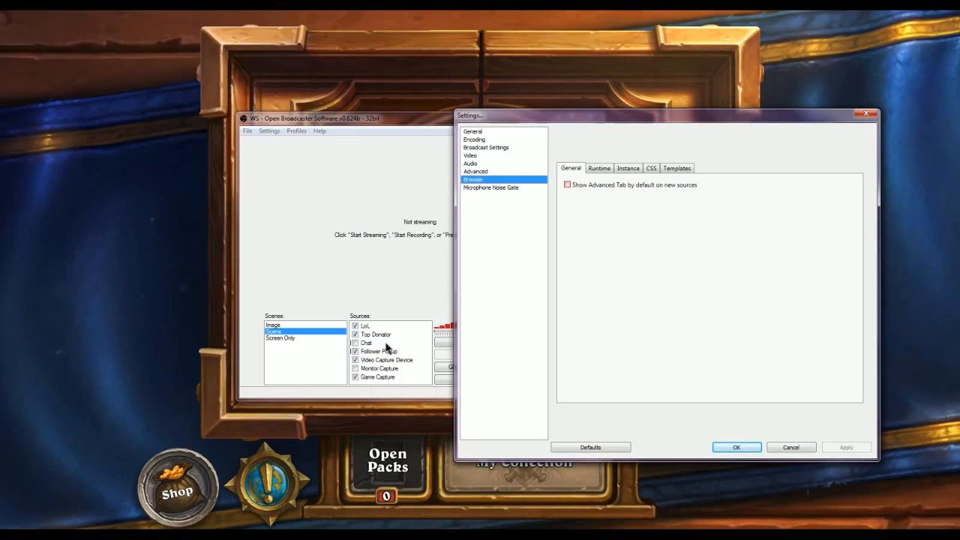
mouse_move(659, 120)
left_mouse_down()
mouse_move(440, 114)
mouse_move(677, 114)
left_mouse_up()
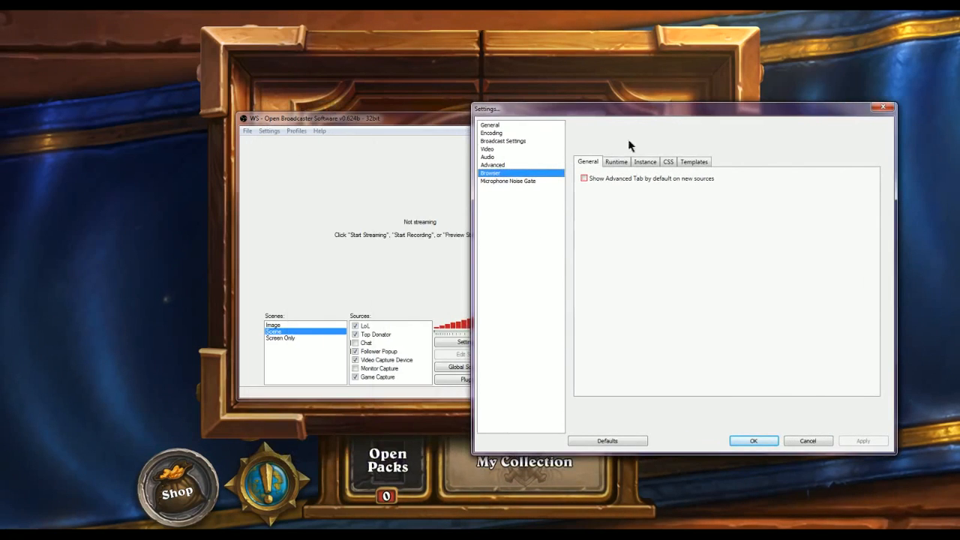
left_click(882, 107)
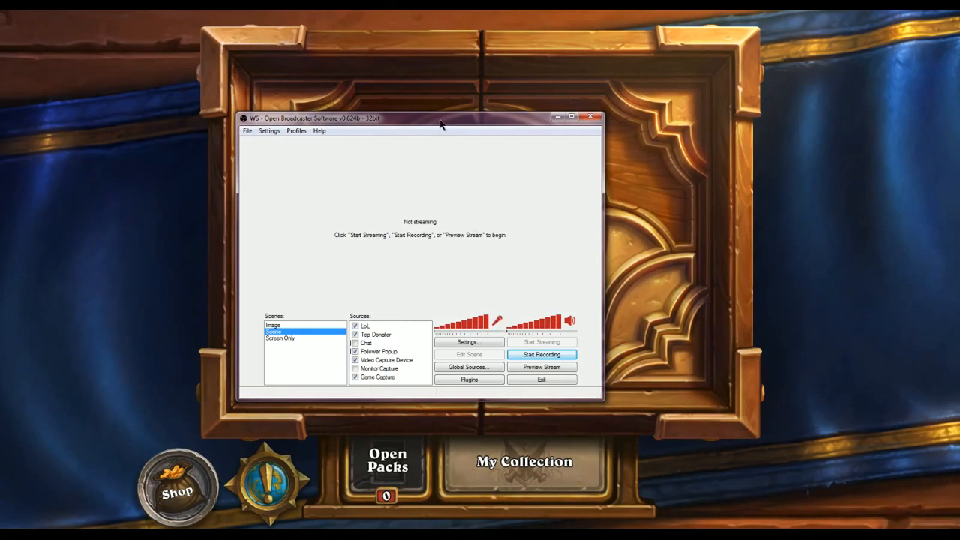
- Mute and unmute the microphone and the desktop audio to try out both toggles
left_click_drag(462, 118, 511, 71)
left_click(547, 275)
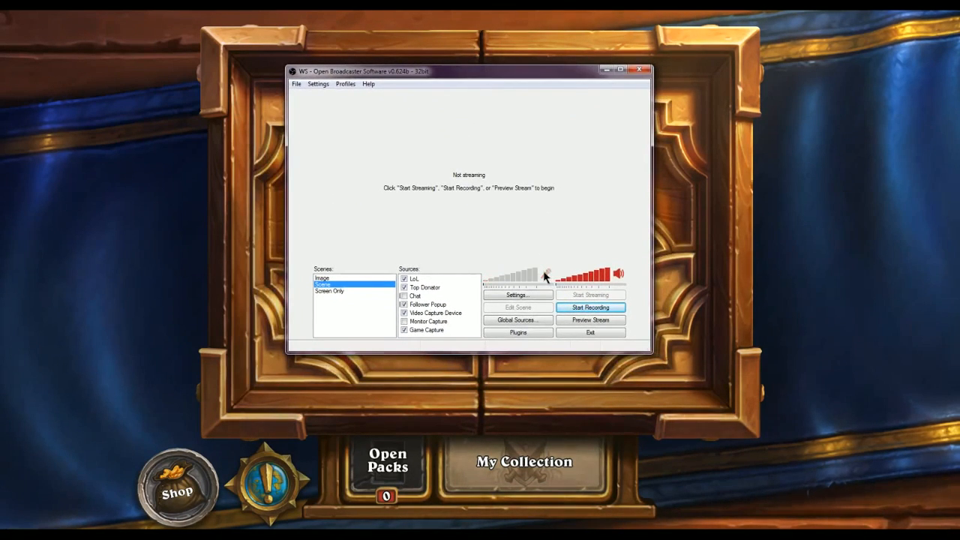
left_click(546, 275)
left_click(545, 275)
left_click(546, 275)
left_click(617, 275)
left_click(617, 275)
left_click_drag(414, 73, 512, 282)
left_click_drag(302, 280, 418, 85)
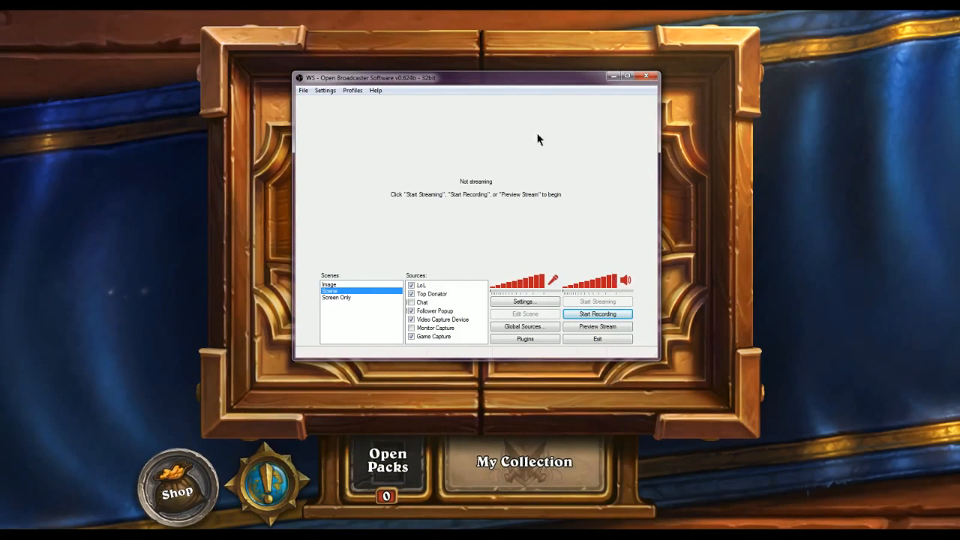
mouse_move(493, 84)
left_mouse_down()
mouse_move(555, 98)
mouse_move(495, 89)
left_mouse_up()
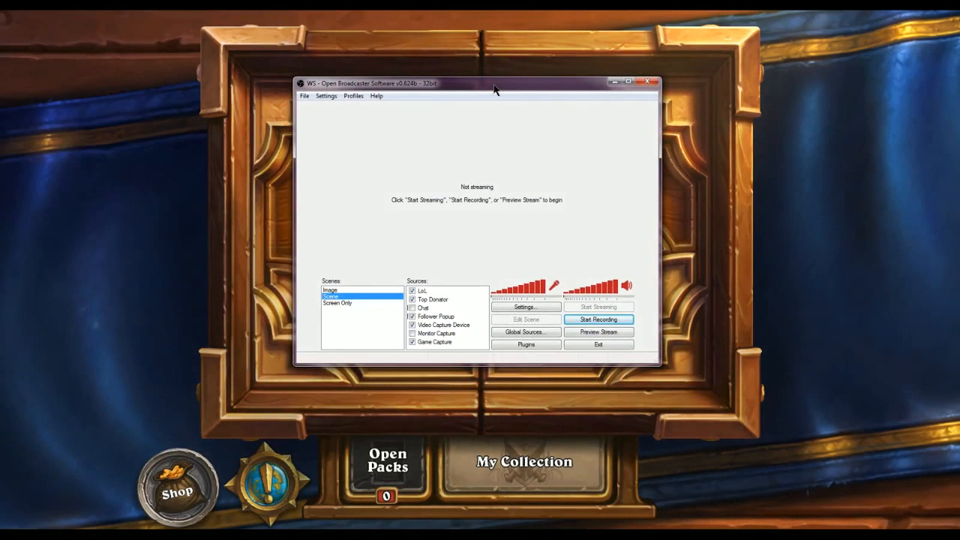
mouse_move(469, 90)
left_mouse_down()
mouse_move(469, 129)
mouse_move(478, 88)
left_mouse_up()
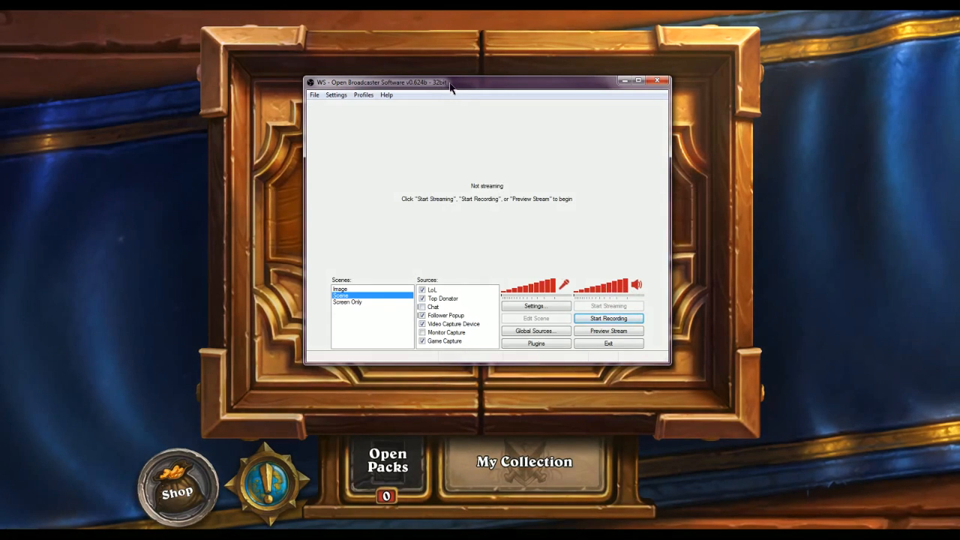
mouse_move(451, 84)
left_mouse_down()
mouse_move(468, 43)
mouse_move(473, 99)
mouse_move(444, 65)
mouse_move(439, 80)
left_mouse_up()
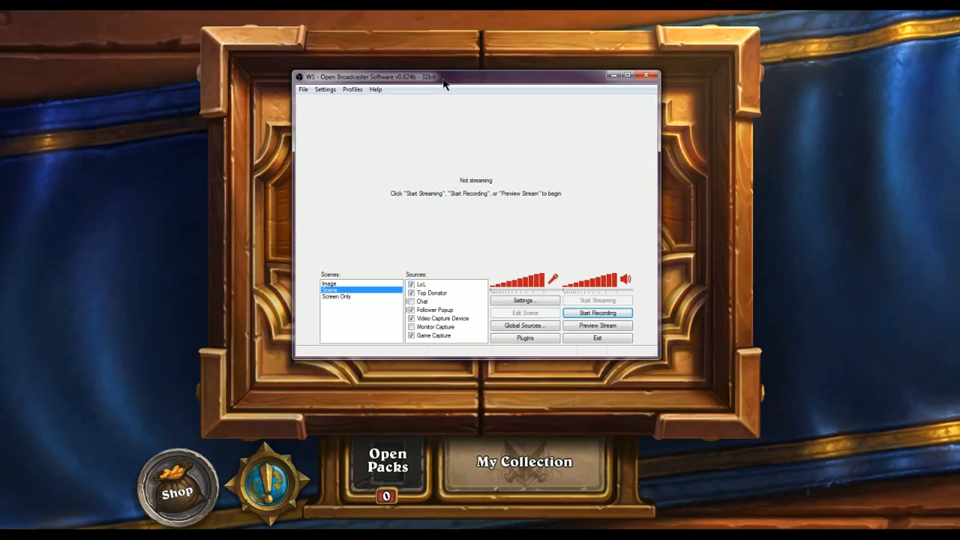
left_click(323, 90)
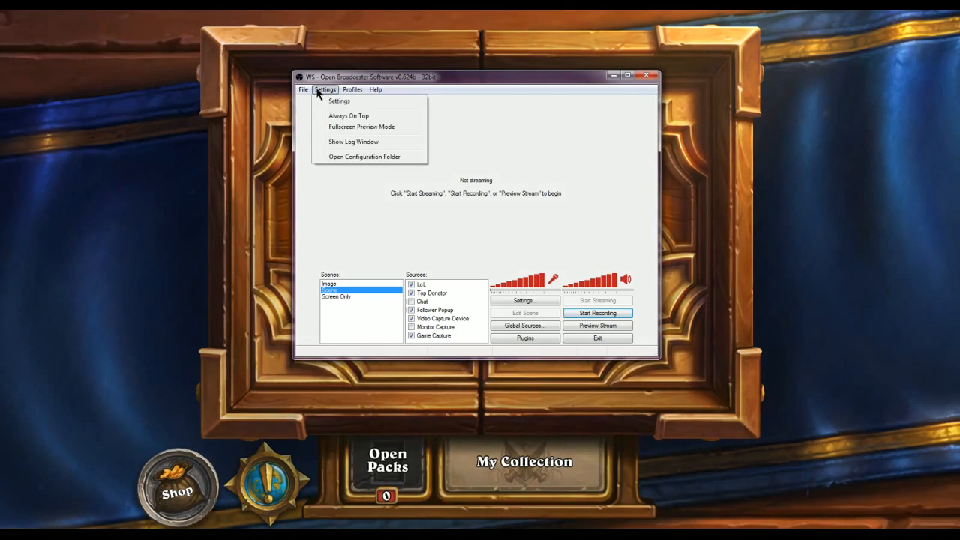
left_click(322, 90)
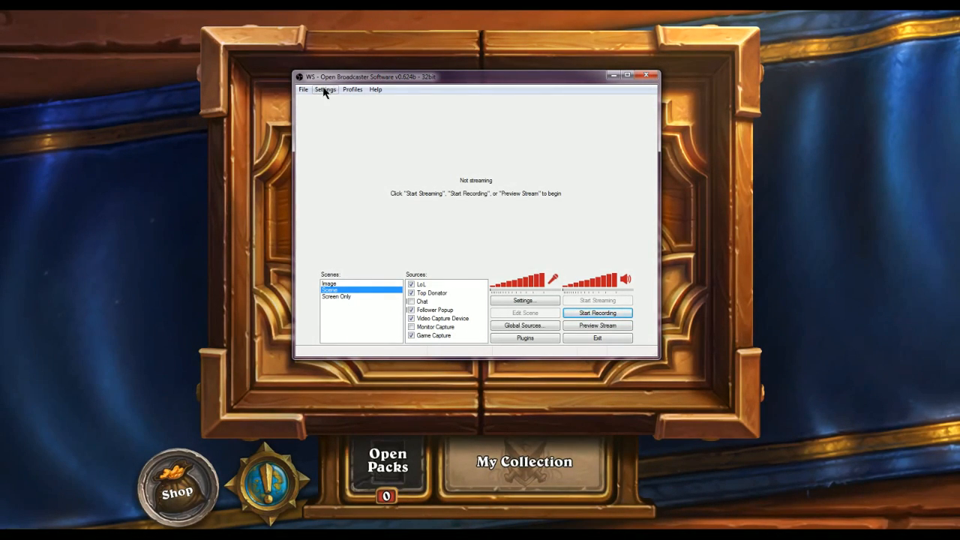
left_click(324, 90)
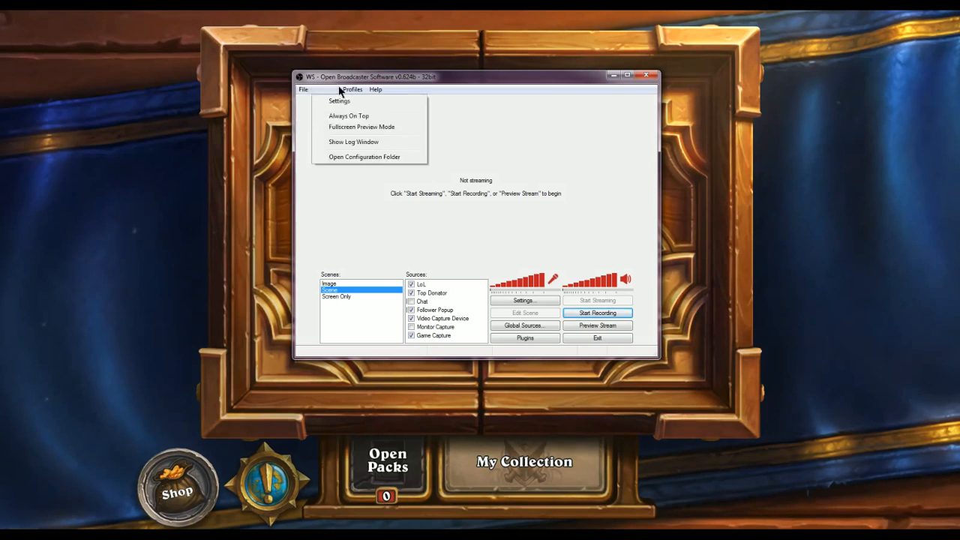
left_click(324, 90)
- Review the encoding, broadcast, video and general settings once more, and close the settings without saving
left_click(324, 90)
left_click(337, 102)
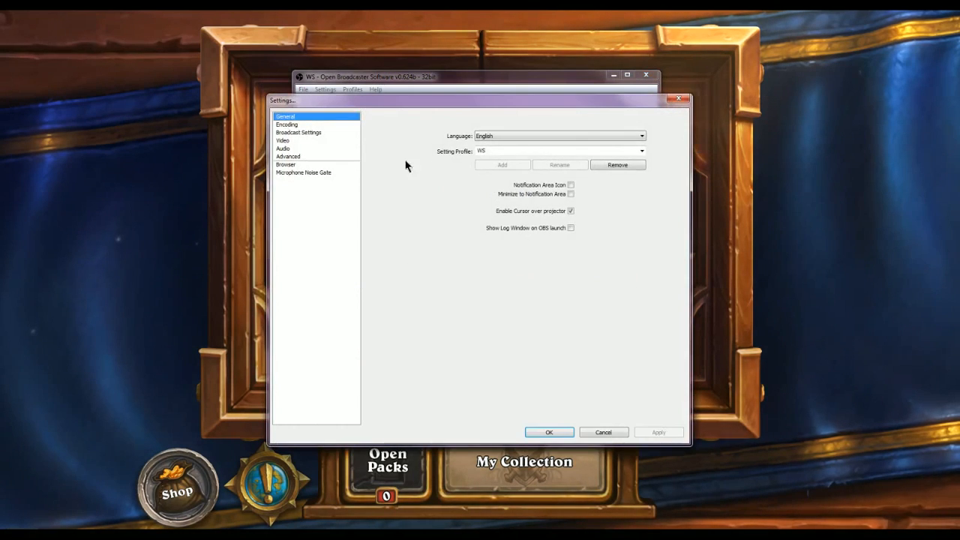
left_click(288, 125)
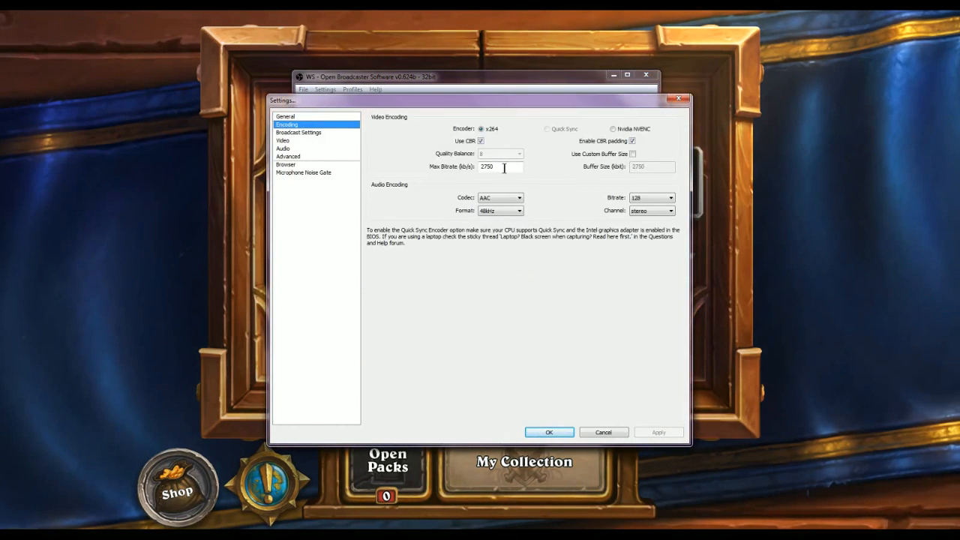
left_click(288, 133)
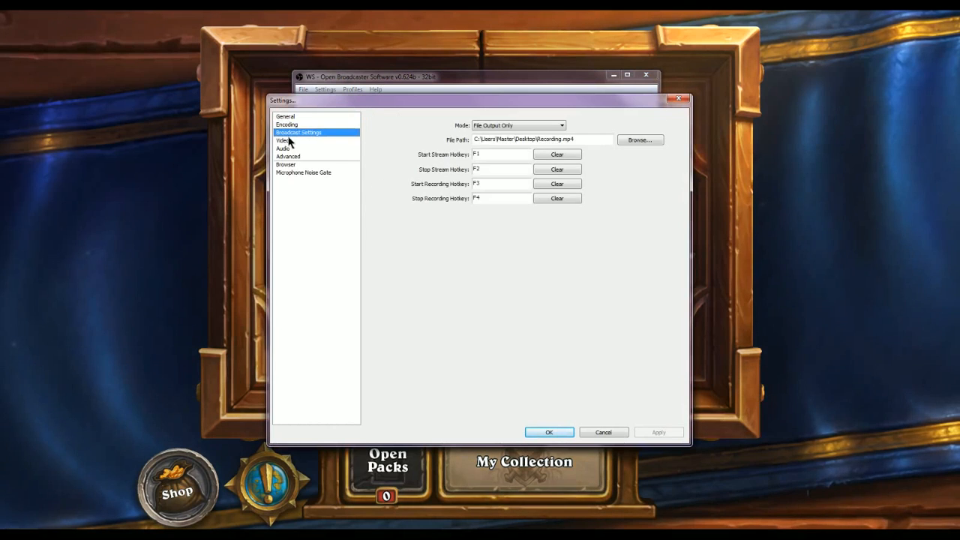
left_click(285, 141)
left_click(283, 125)
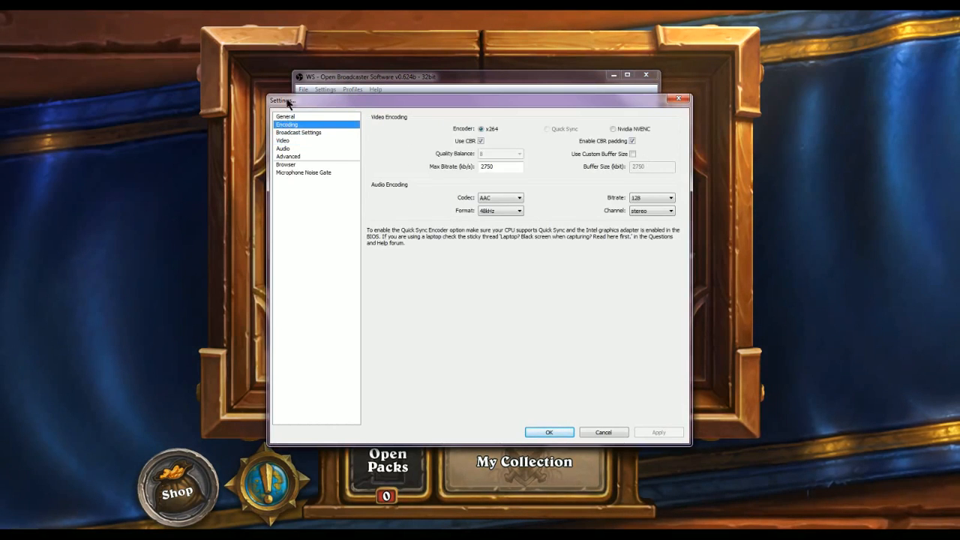
left_click(285, 117)
left_click_drag(320, 100, 305, 74)
left_click(670, 75)
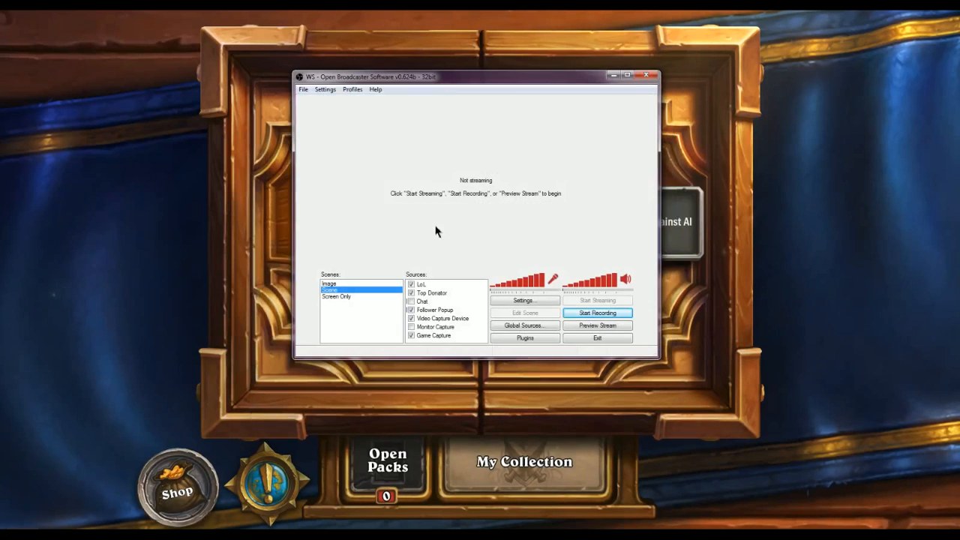
left_click_drag(438, 86, 430, 120)
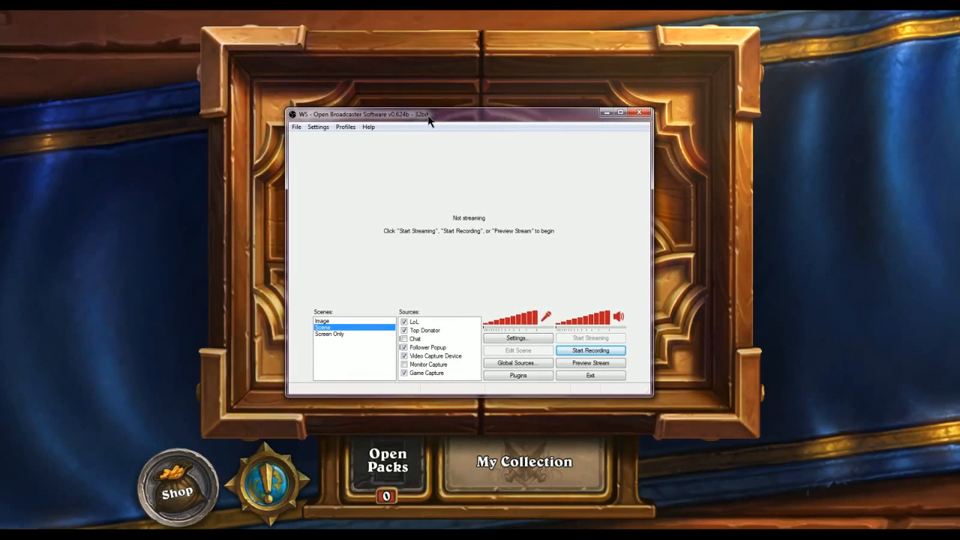